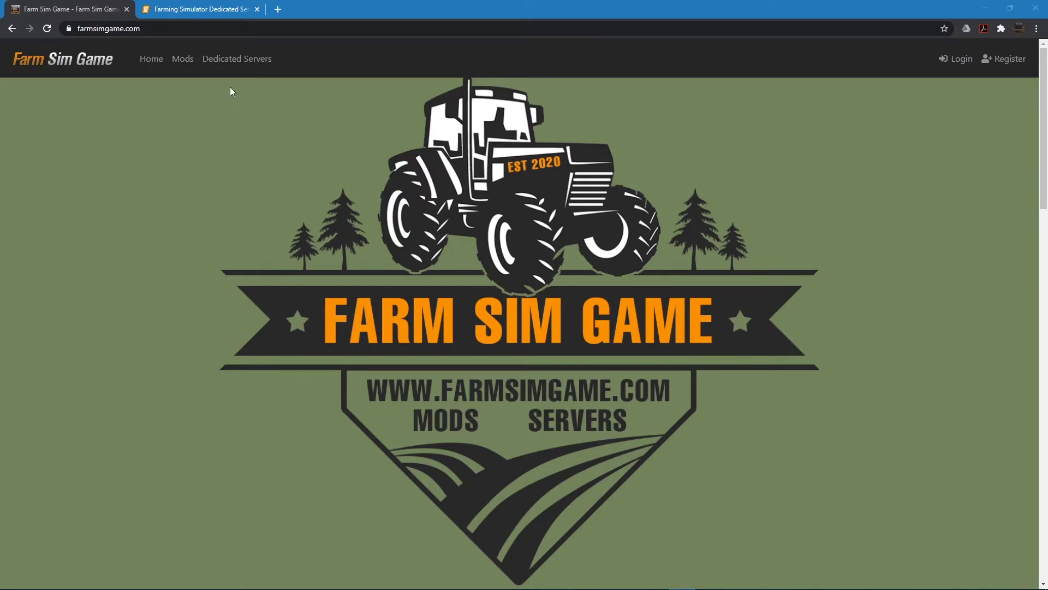
# Step: Sign in with the saved credentials and open the Add Server form under Dedicated Servers
pyautogui.click(956, 60)
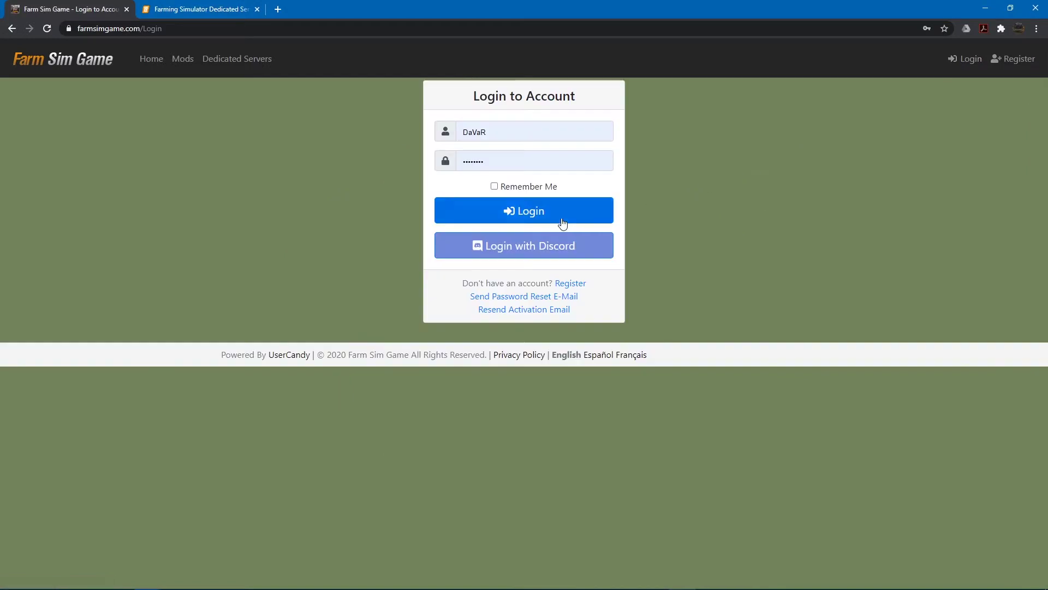
pyautogui.click(1019, 59)
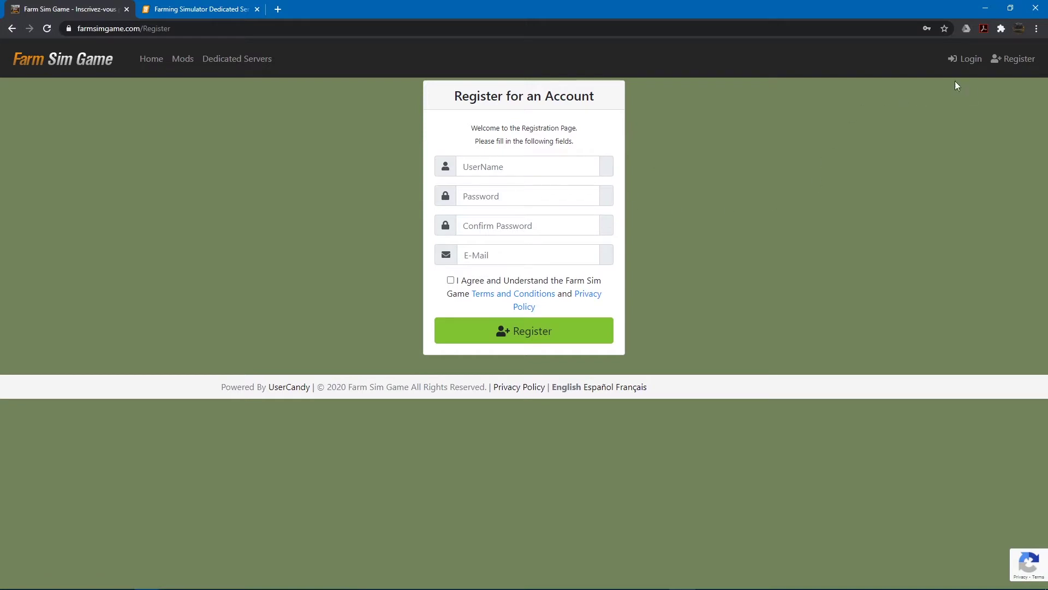
pyautogui.click(966, 59)
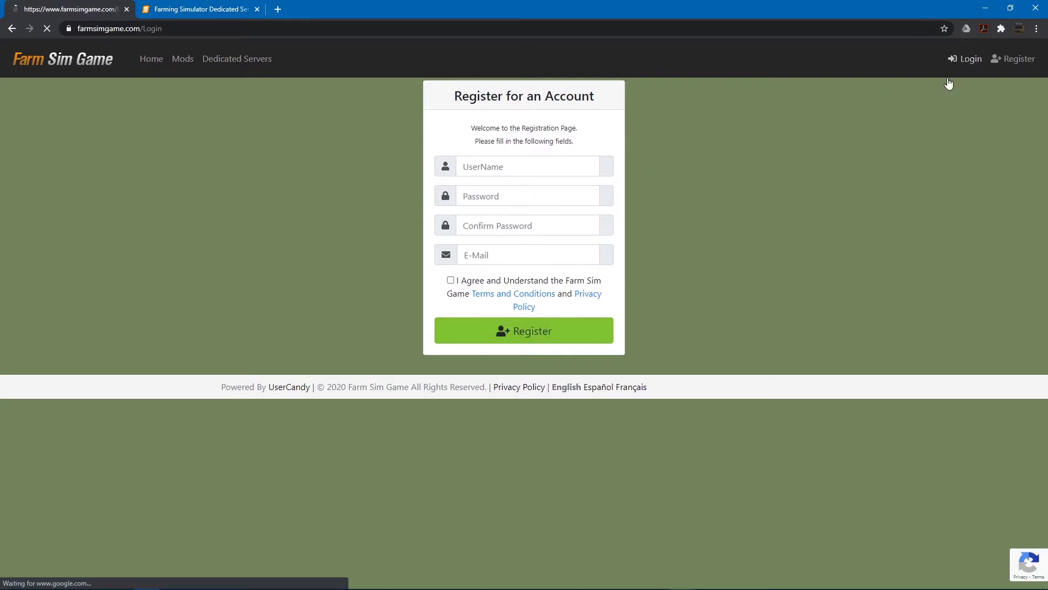
pyautogui.click(516, 213)
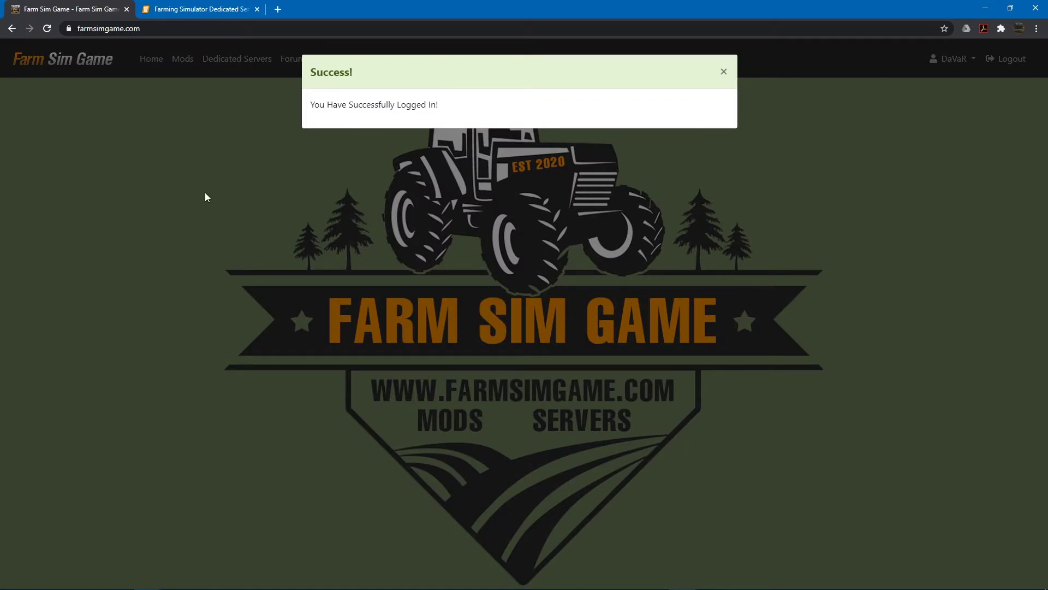
pyautogui.click(205, 196)
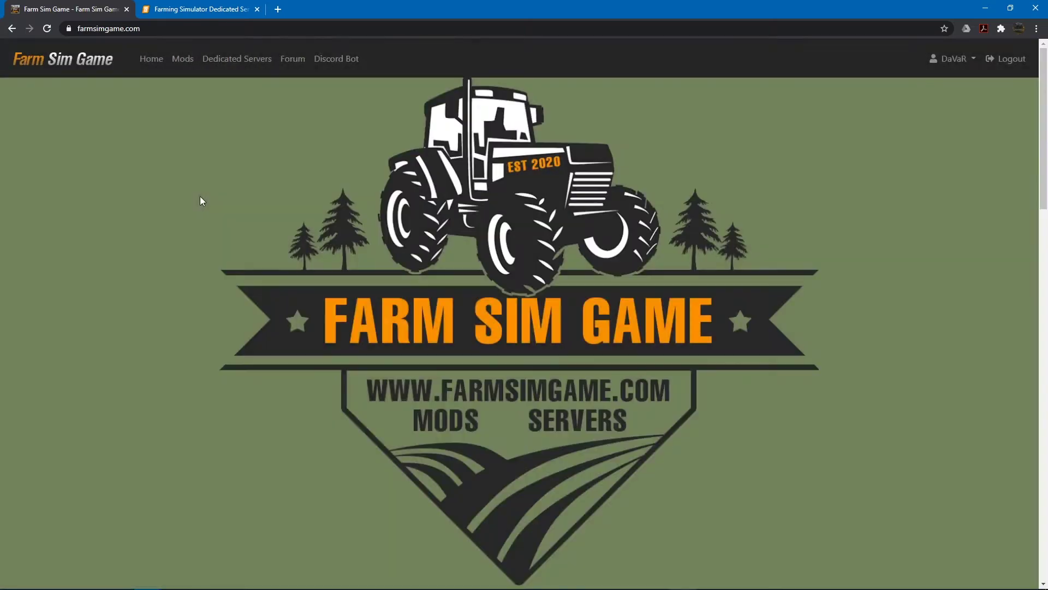
pyautogui.click(241, 62)
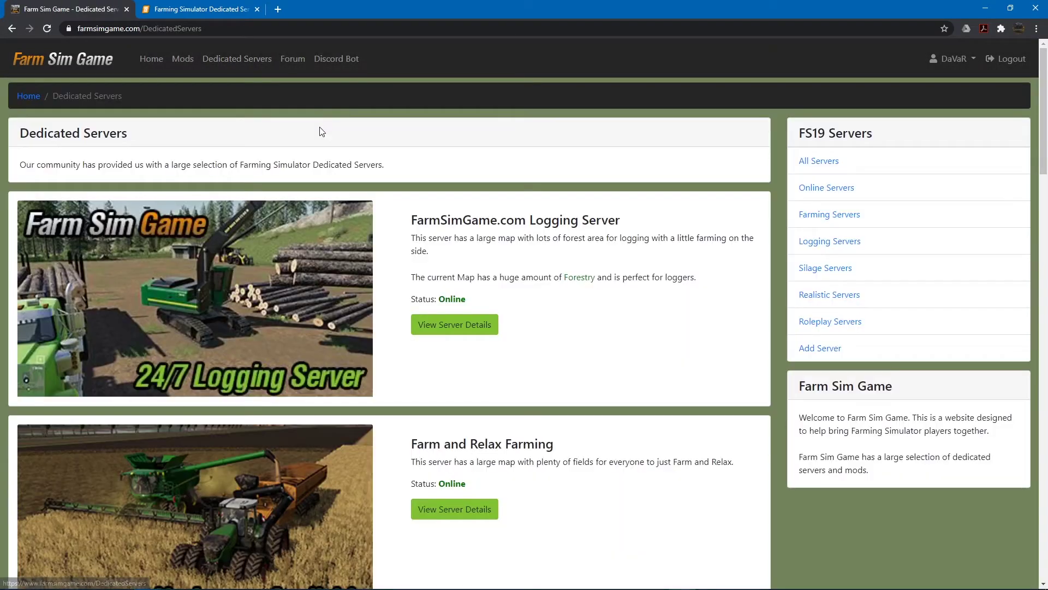
pyautogui.click(823, 354)
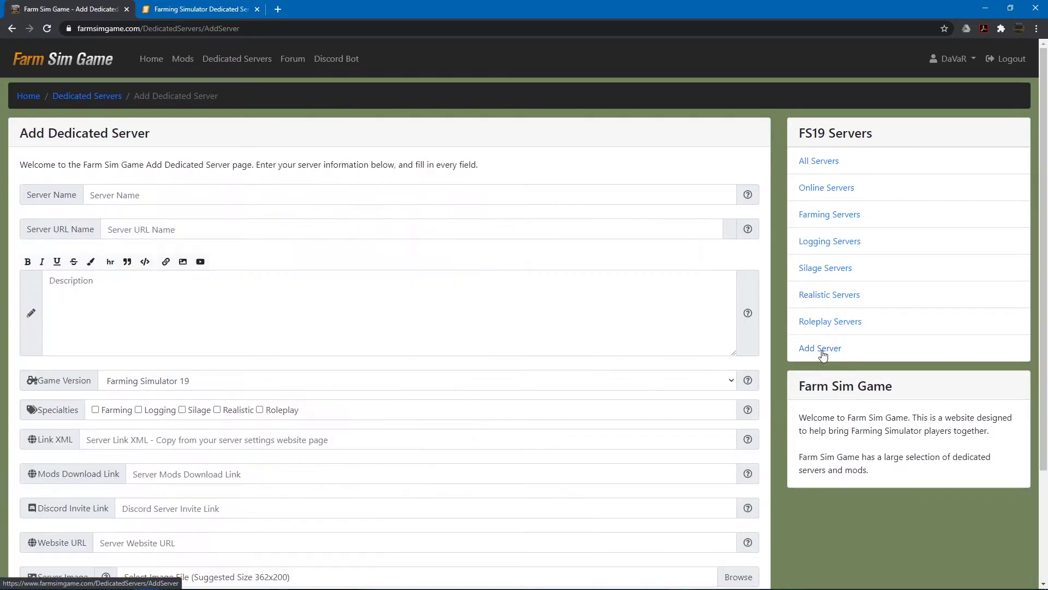
pyautogui.scroll(-1, 159, 271)
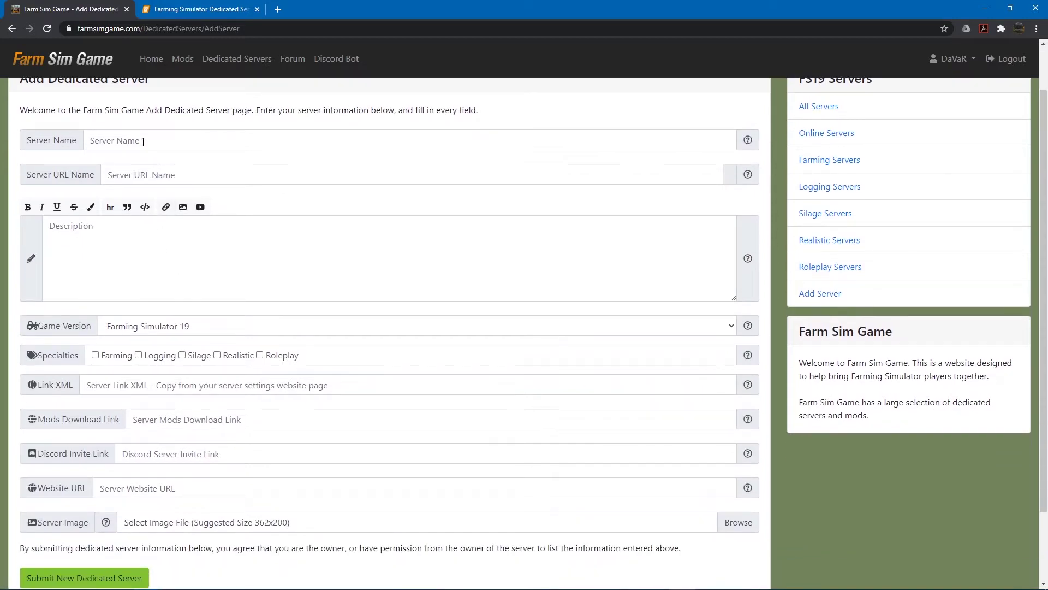
pyautogui.click(143, 141)
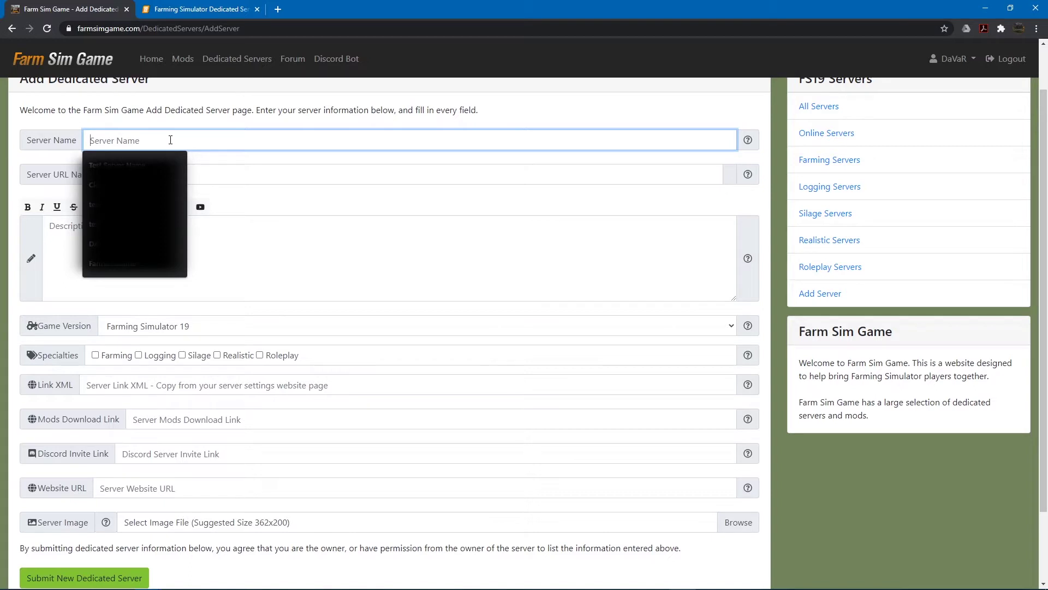
pyautogui.write('Test Serv')
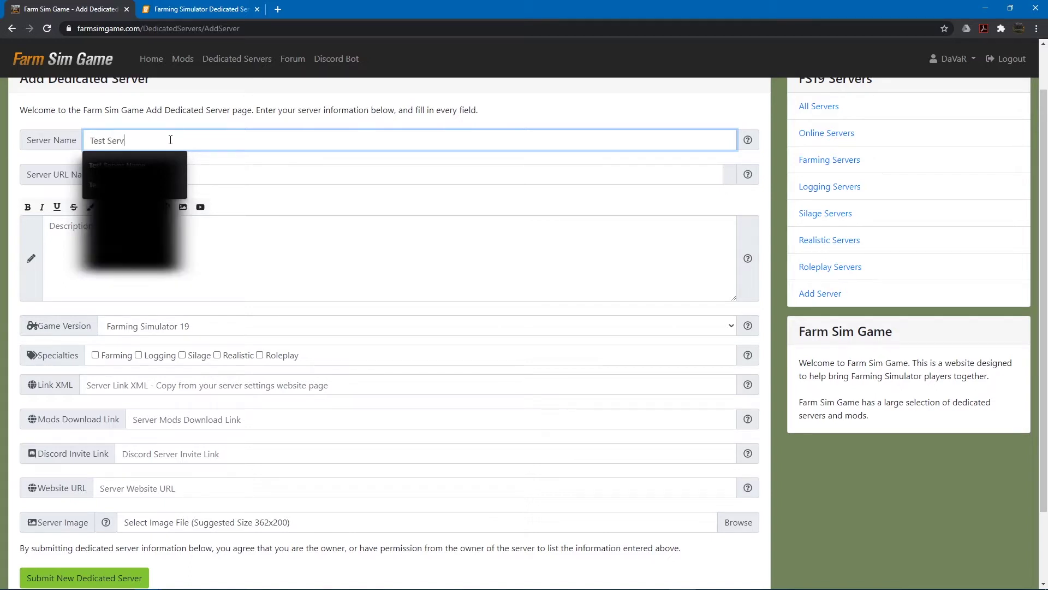
pyautogui.write('er')
pyautogui.press('Tab')
pyautogui.click(163, 176)
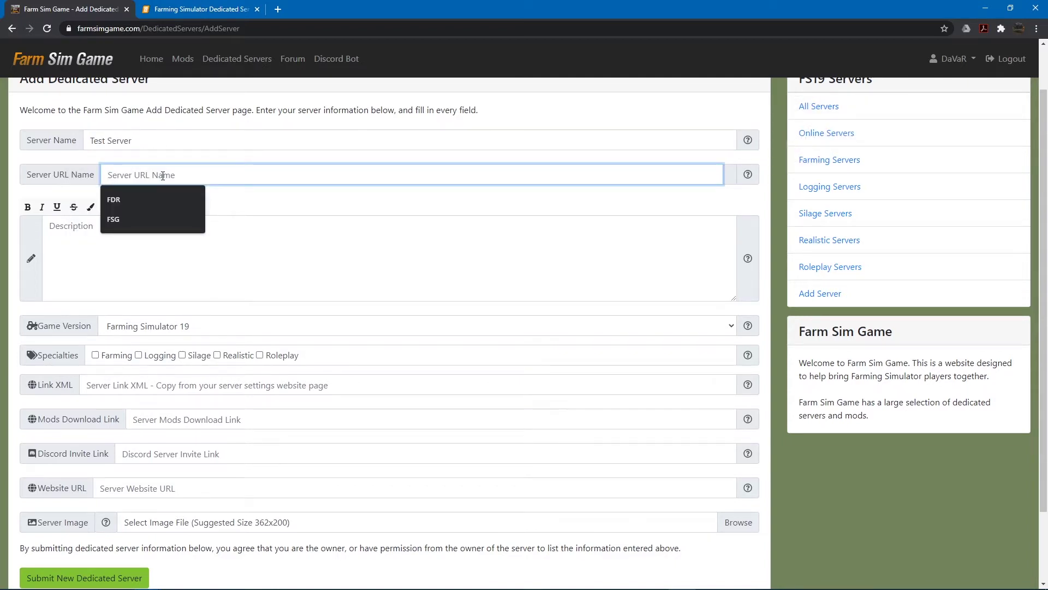
pyautogui.write('htt')
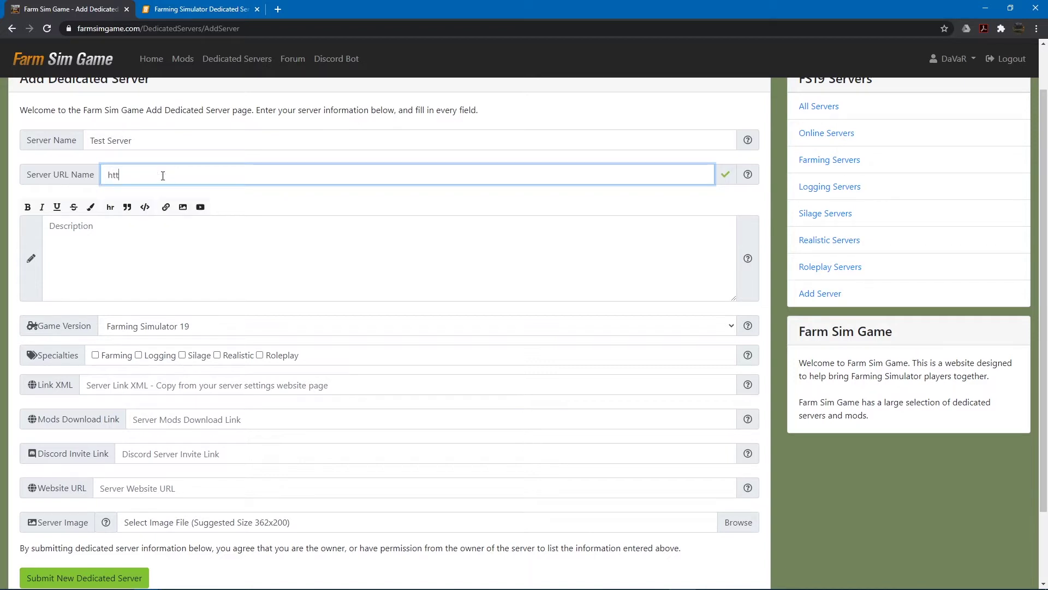
pyautogui.write('ps://www.farmsimgame.com')
pyautogui.click(129, 258)
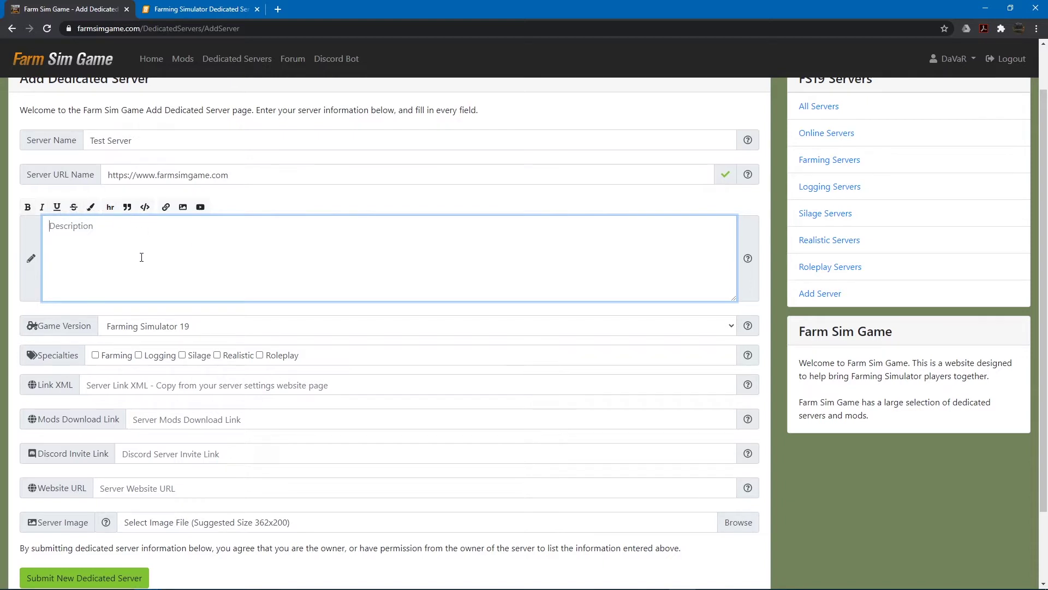
# Step: Write the description 'This is my server and it is awesome' with 'awesome' in bold
pyautogui.write('This is my server and it is awesome!')
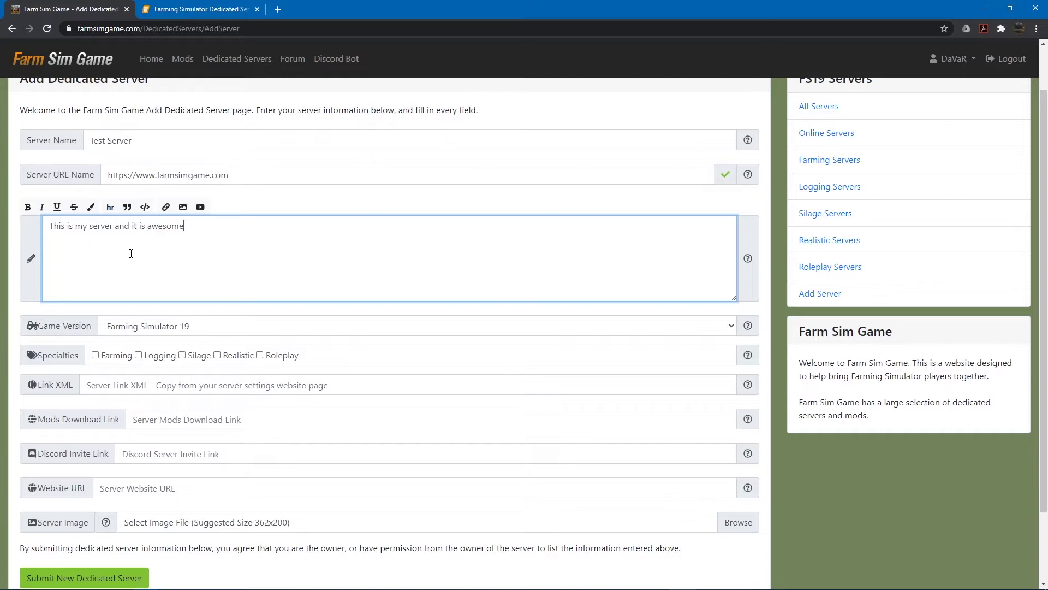
pyautogui.doubleClick(175, 226)
pyautogui.click(28, 206)
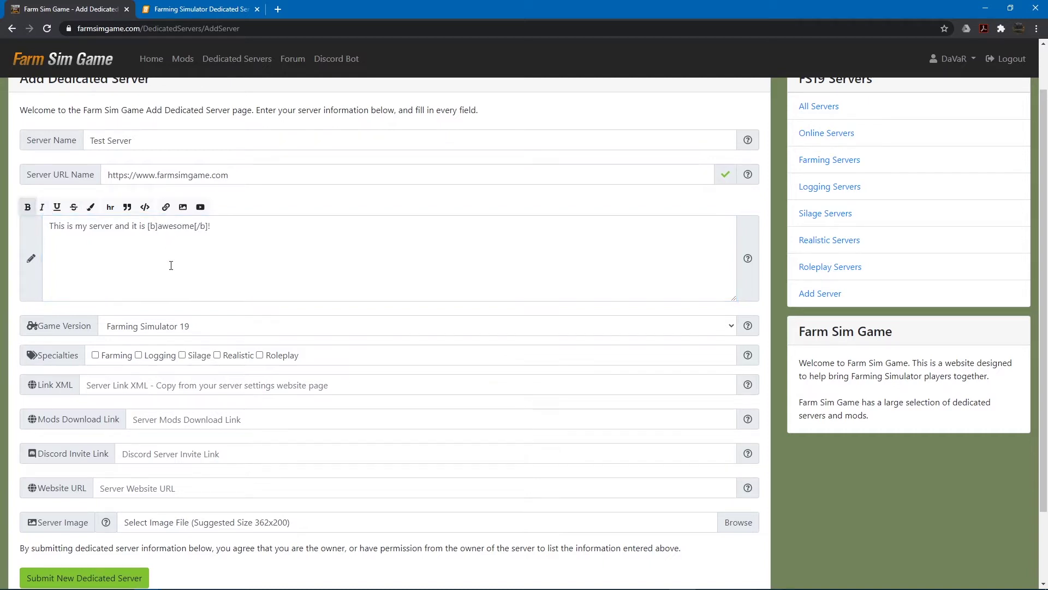
# Step: Colour the word 'server' red with a BBCode color tag
pyautogui.doubleClick(100, 226)
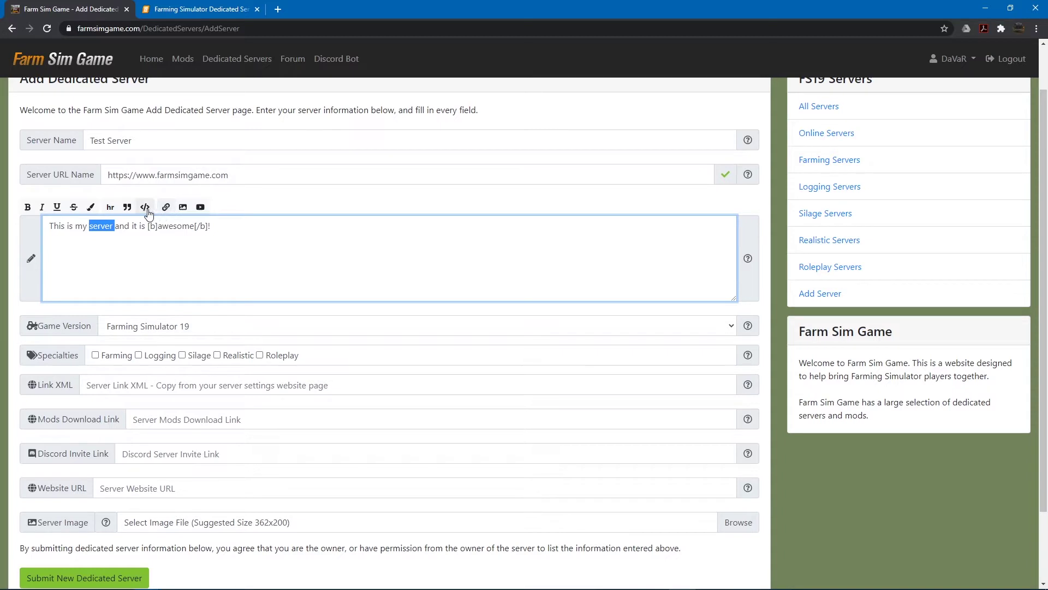
pyautogui.click(91, 208)
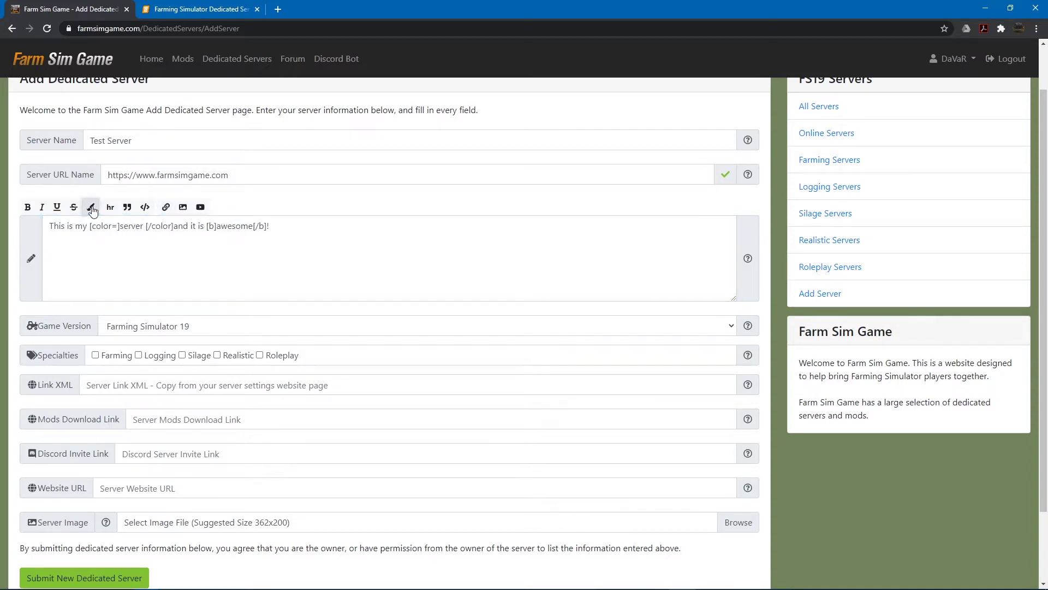
pyautogui.click(117, 226)
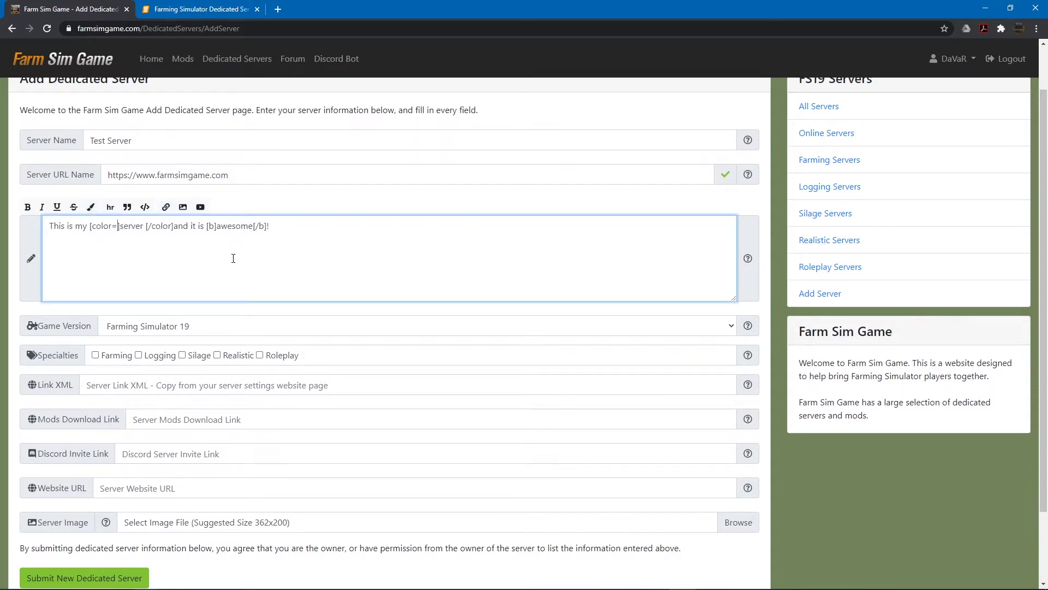
pyautogui.write('g')
pyautogui.press('BackSpace')
pyautogui.write('b')
pyautogui.press('BackSpace')
pyautogui.write('yellow')
pyautogui.press('BackSpace')
pyautogui.press('BackSpace')
pyautogui.press('BackSpace')
pyautogui.press('BackSpace')
pyautogui.press('BackSpace')
pyautogui.press('BackSpace')
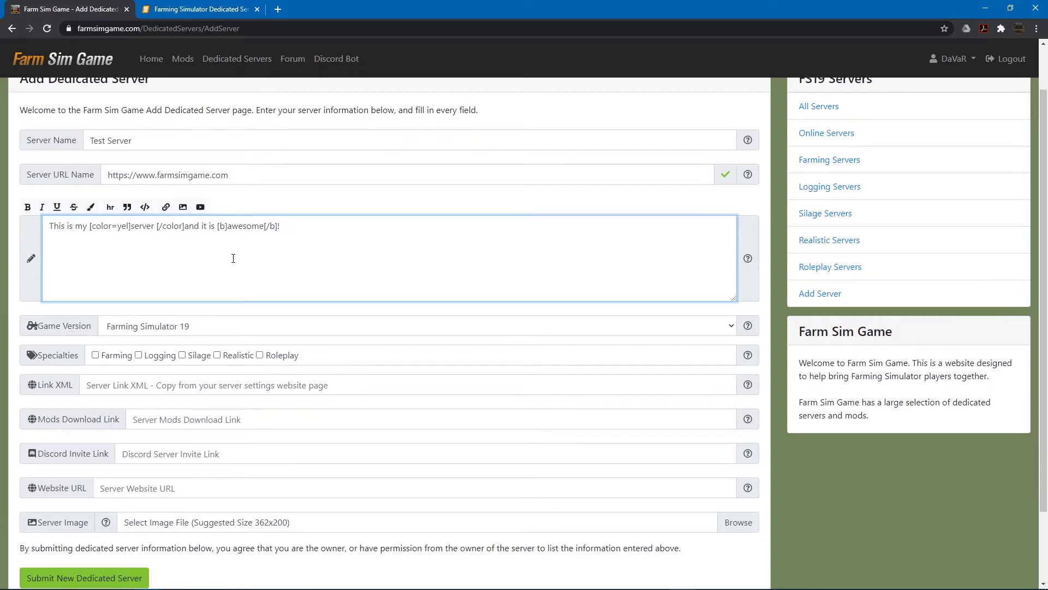
pyautogui.write('red')
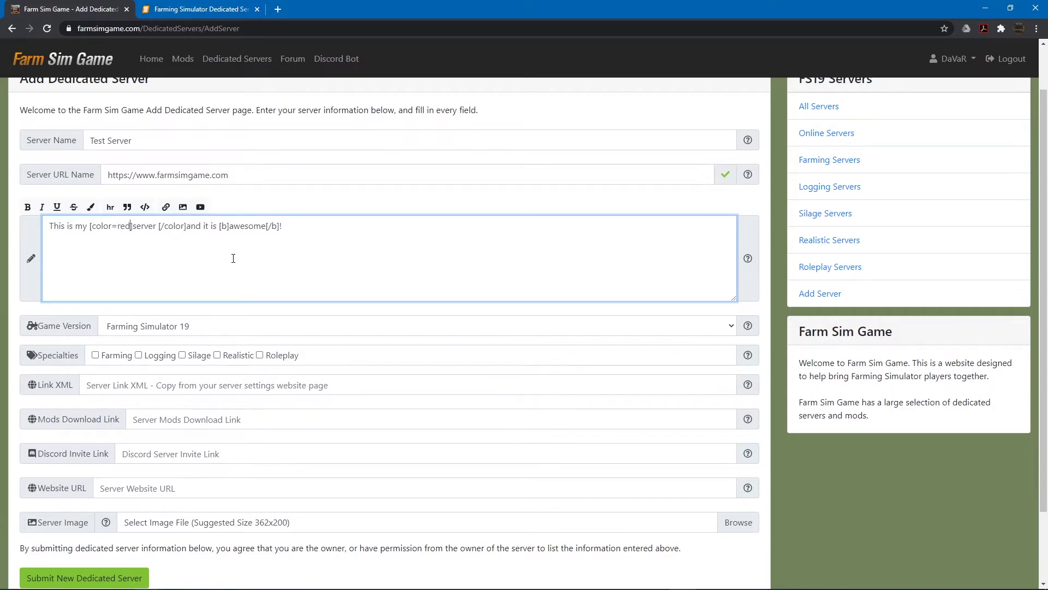
pyautogui.scroll(-3, 257, 278)
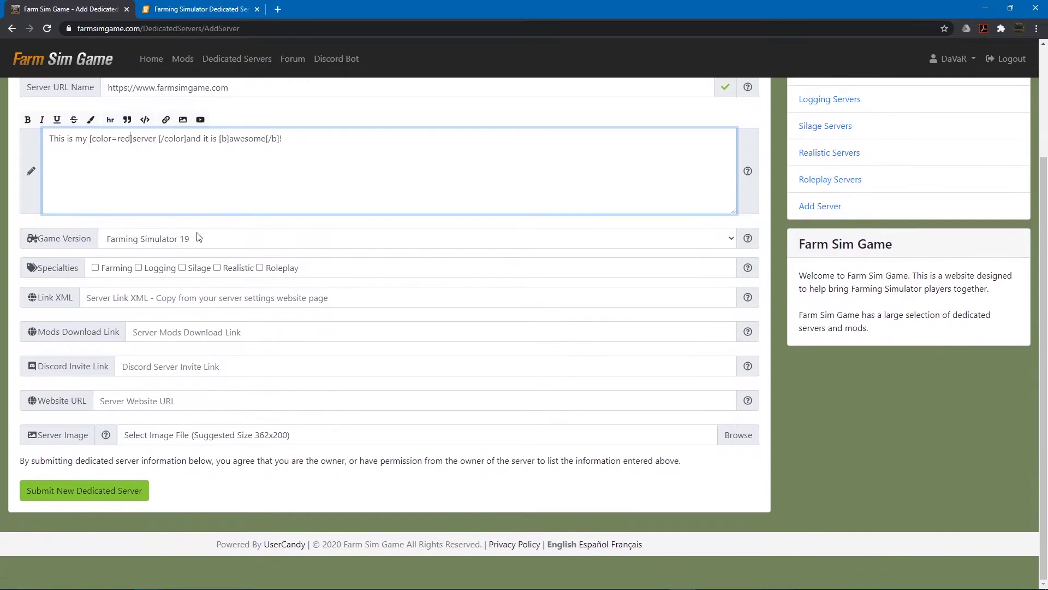
# Step: Choose Farming Simulator 19 and tick the Farming, Logging, Silage, Realistic and Roleplay specialties
pyautogui.click(199, 239)
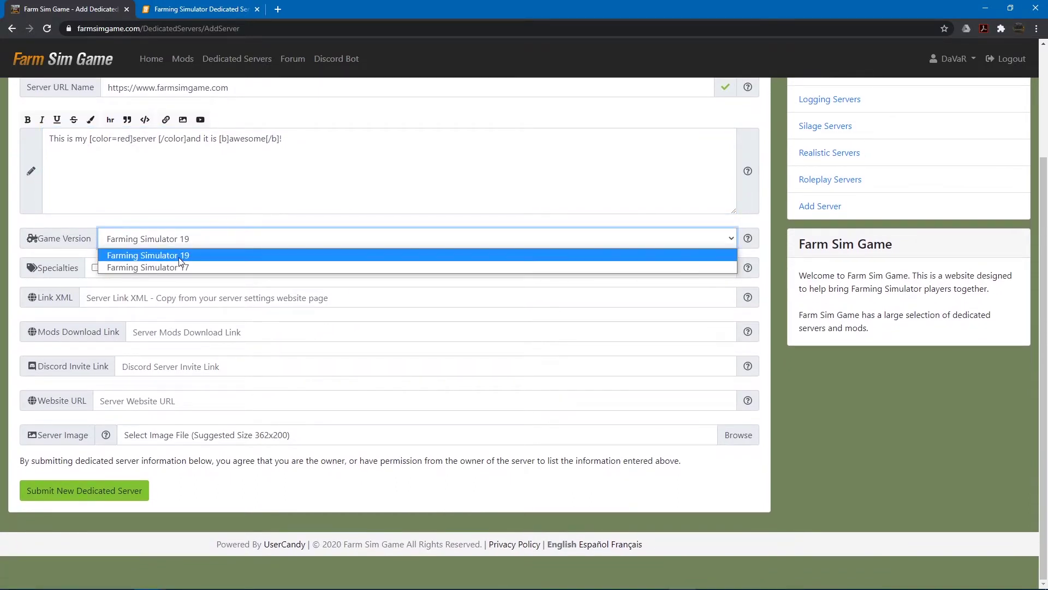
pyautogui.click(178, 256)
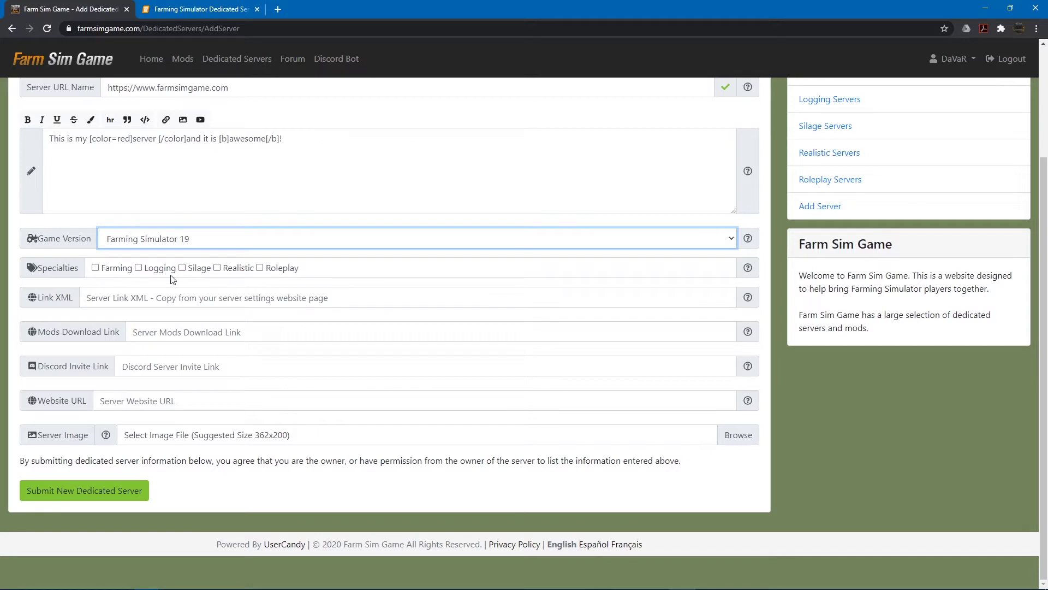
pyautogui.click(97, 268)
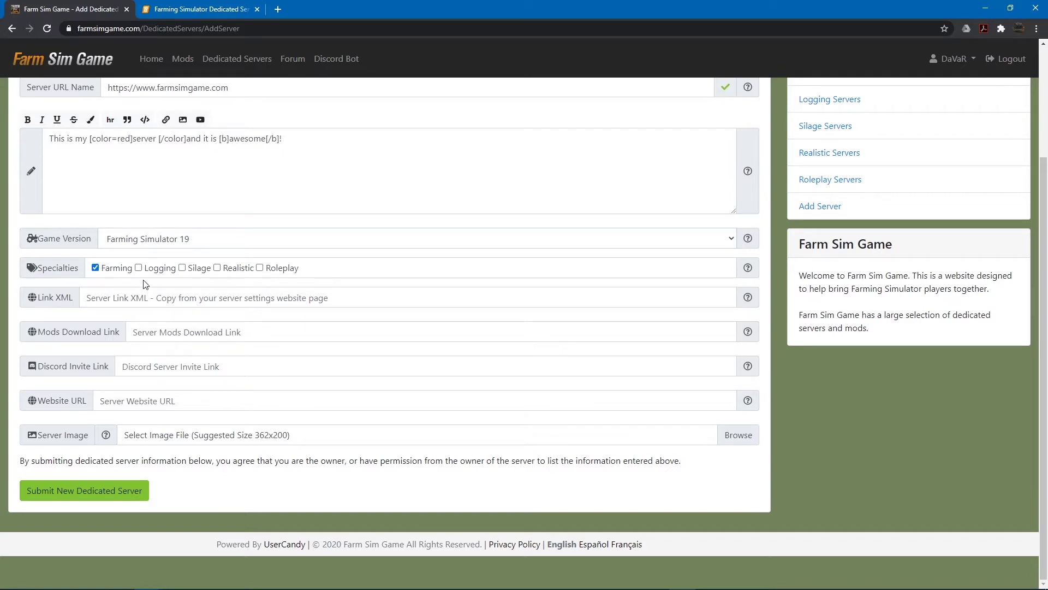
pyautogui.click(139, 268)
pyautogui.click(183, 268)
pyautogui.click(218, 268)
pyautogui.click(260, 268)
pyautogui.scroll(1, 824, 217)
pyautogui.scroll(2, 824, 217)
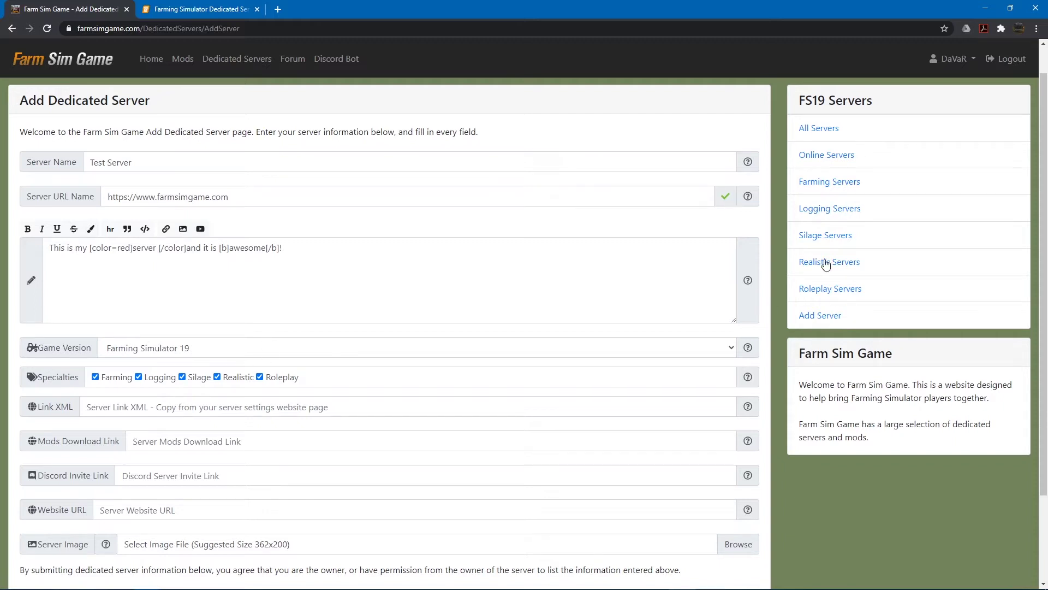
pyautogui.scroll(-2, 328, 396)
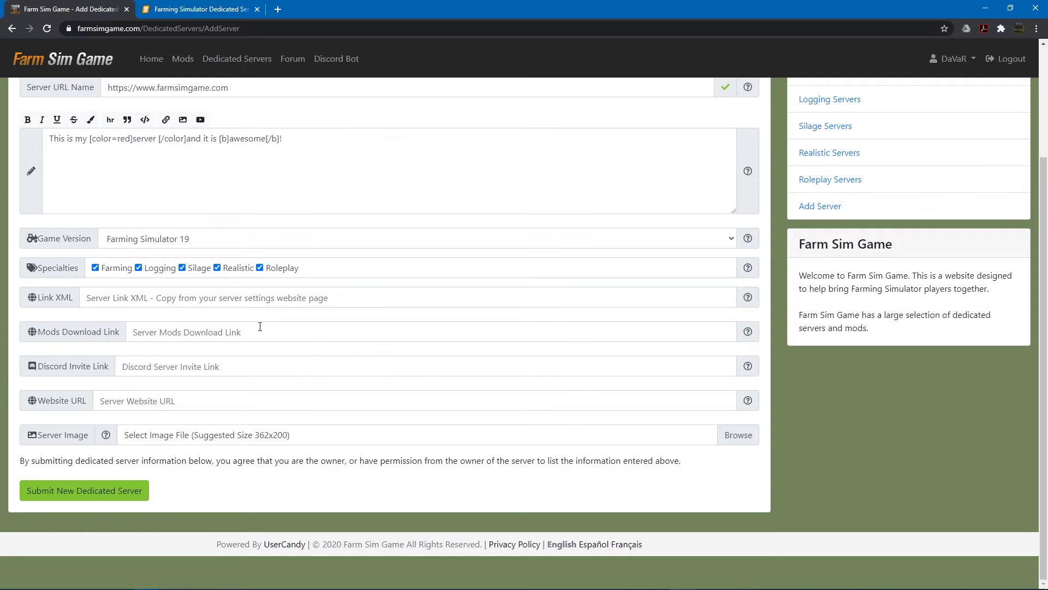
pyautogui.click(213, 299)
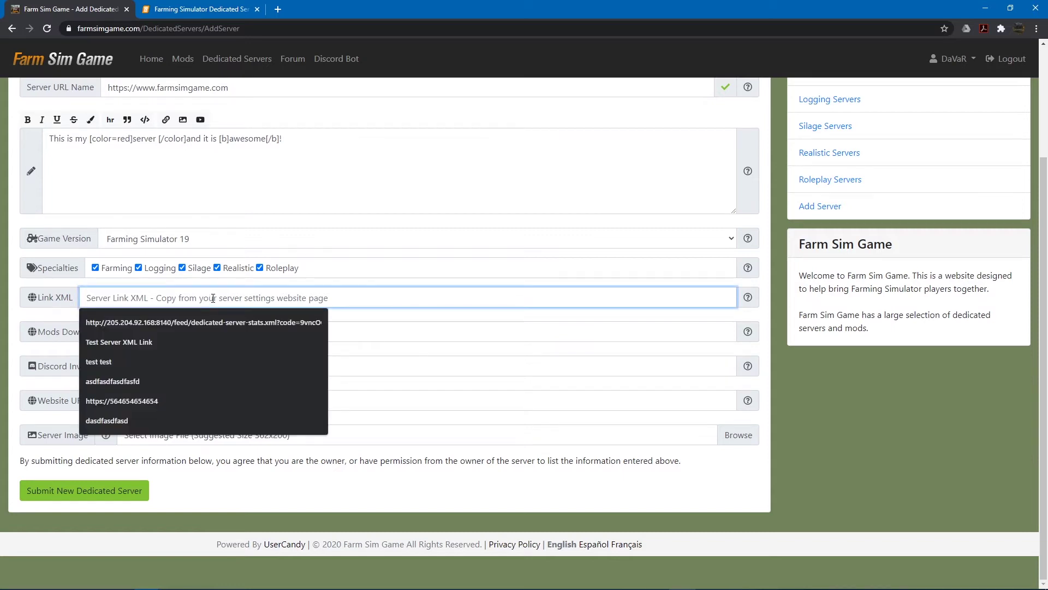
# Step: Log in to the dedicated server web interface with the saved credentials
pyautogui.click(199, 9)
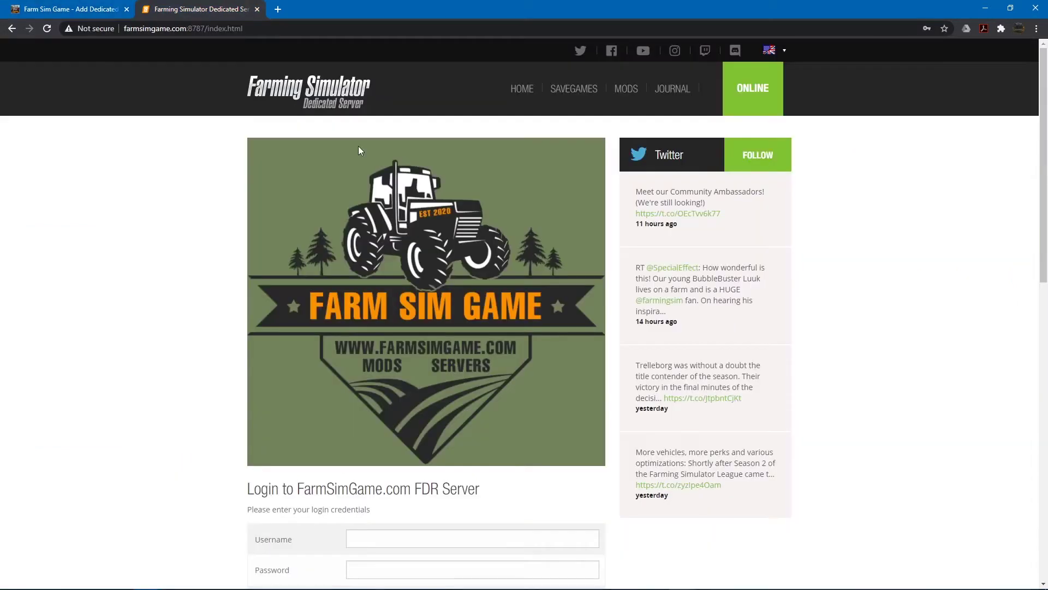
pyautogui.scroll(-2, 450, 263)
pyautogui.click(394, 428)
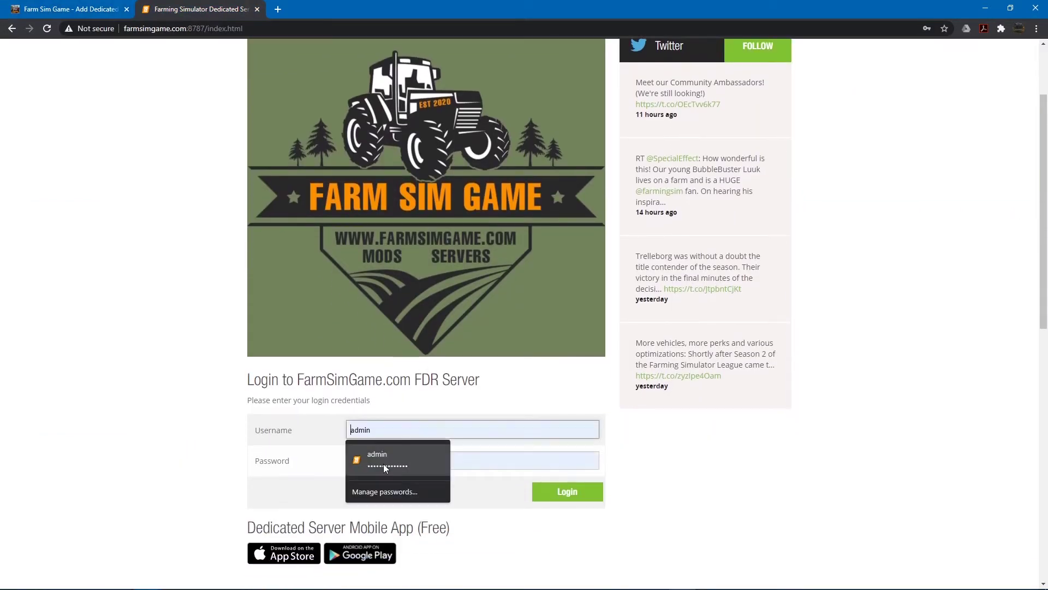
pyautogui.click(384, 463)
pyautogui.click(572, 498)
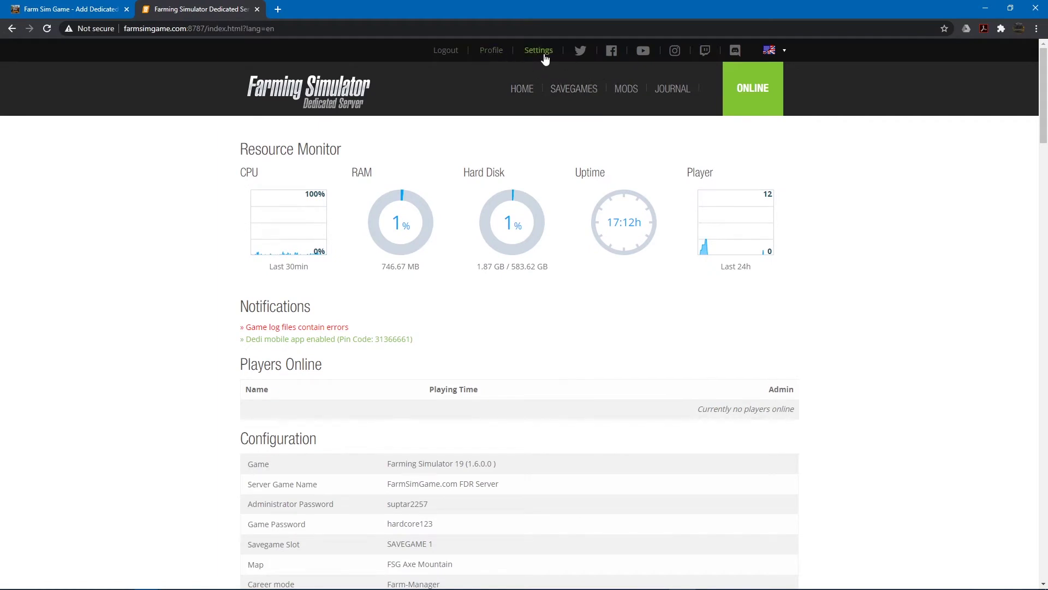
# Step: Select and copy the Link XML feed address from the server's Settings page
pyautogui.click(543, 55)
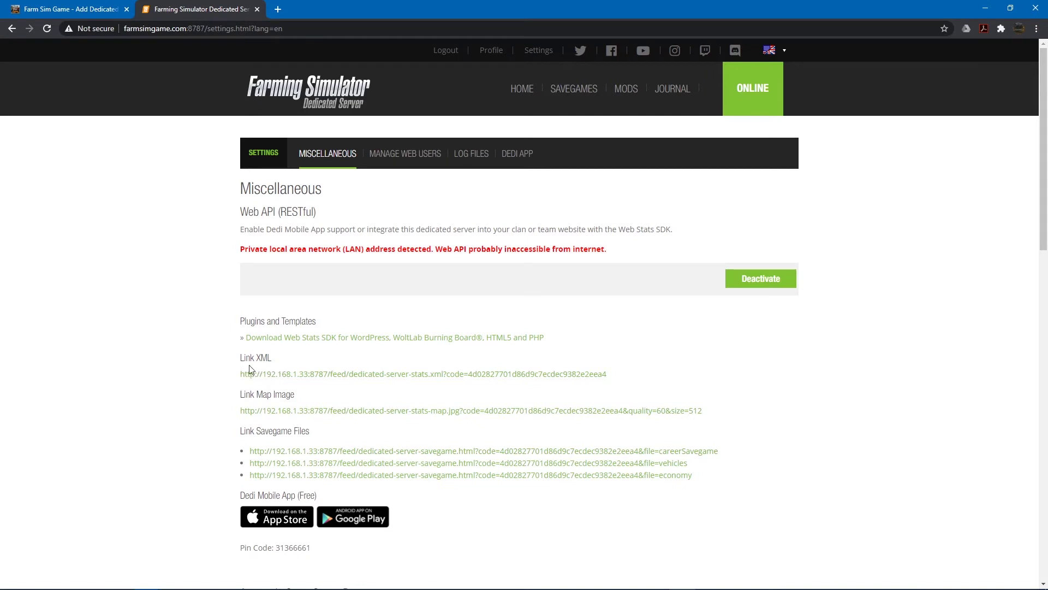
pyautogui.moveTo(286, 362); pyautogui.dragTo(228, 358)
pyautogui.moveTo(620, 378); pyautogui.dragTo(222, 378)
pyautogui.hotkey('ctrl', 'c')
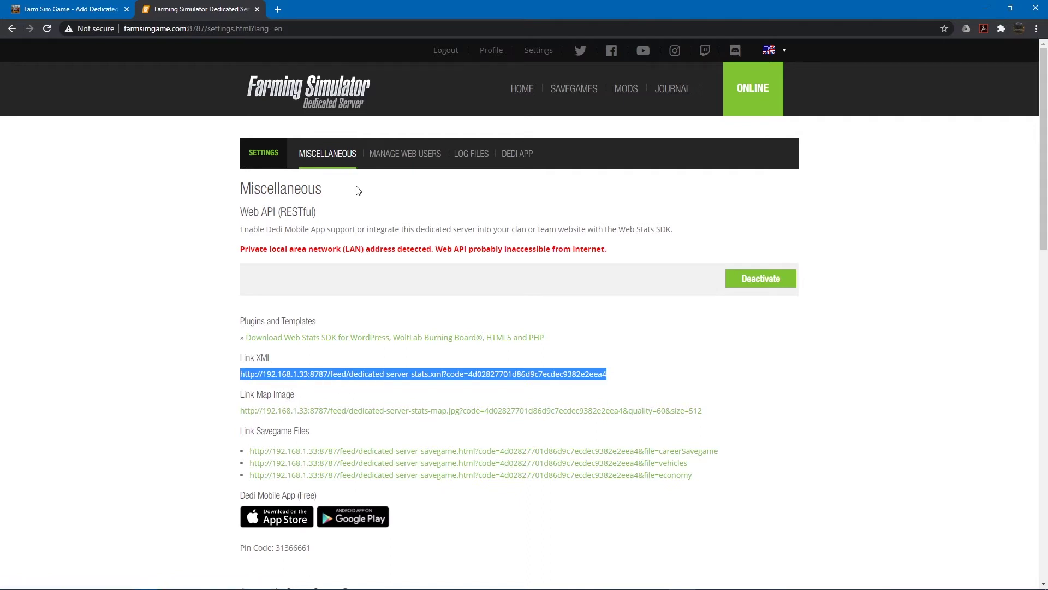
pyautogui.click(107, 16)
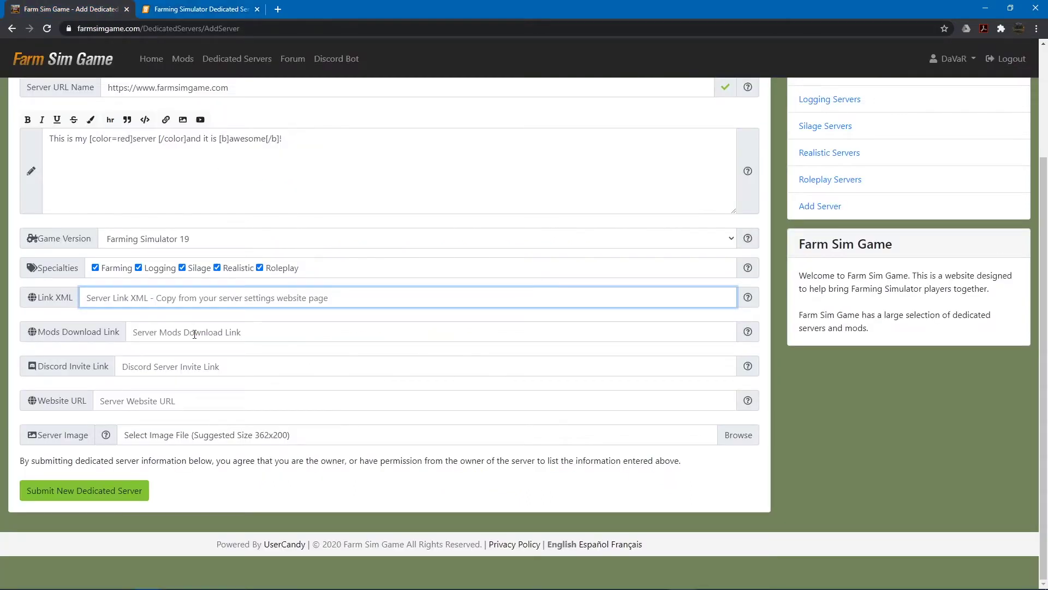
# Step: Paste the feed address into the form's Link XML field
pyautogui.click(175, 300)
pyautogui.hotkey('ctrl', 'v')
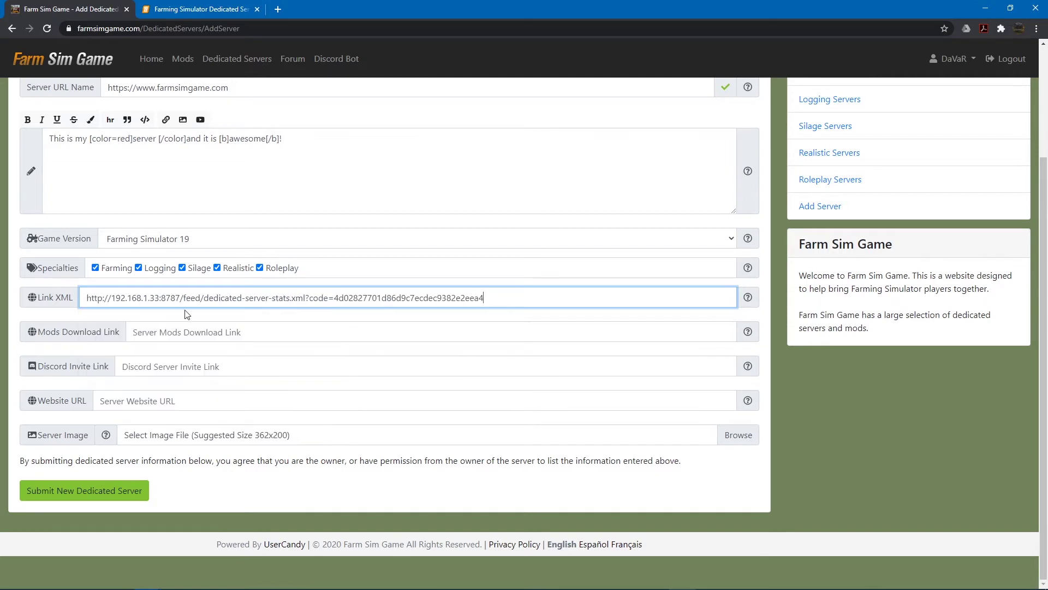
pyautogui.click(201, 332)
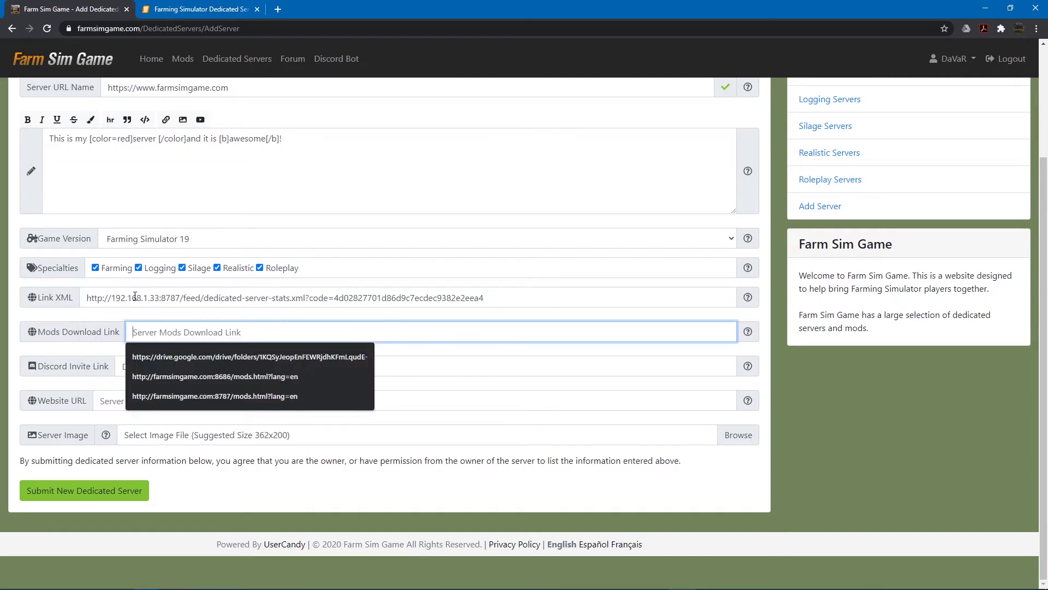
pyautogui.moveTo(159, 298); pyautogui.dragTo(111, 297)
pyautogui.doubleClick(172, 299)
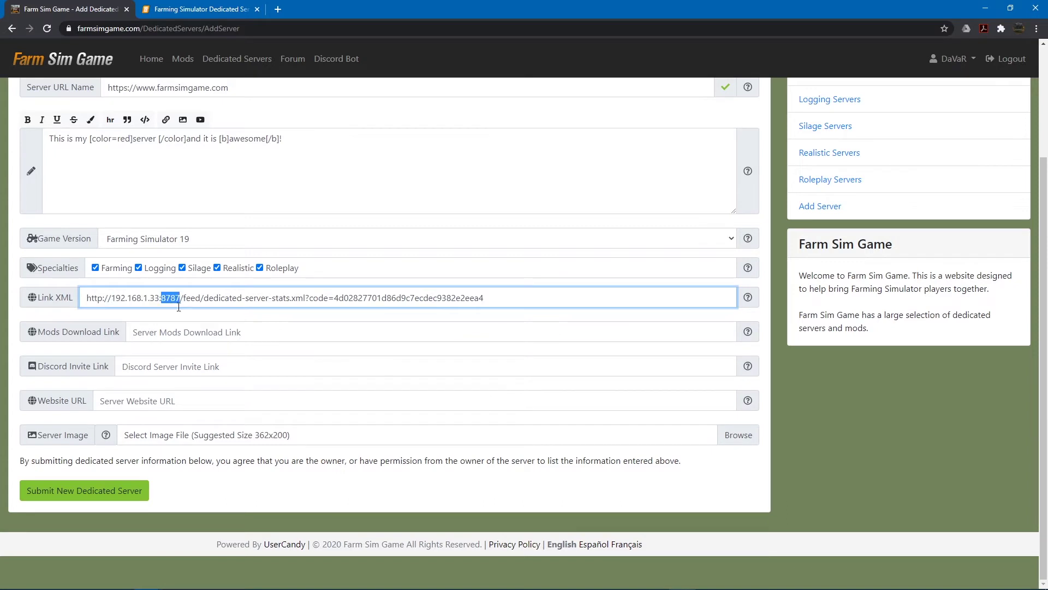
pyautogui.click(195, 334)
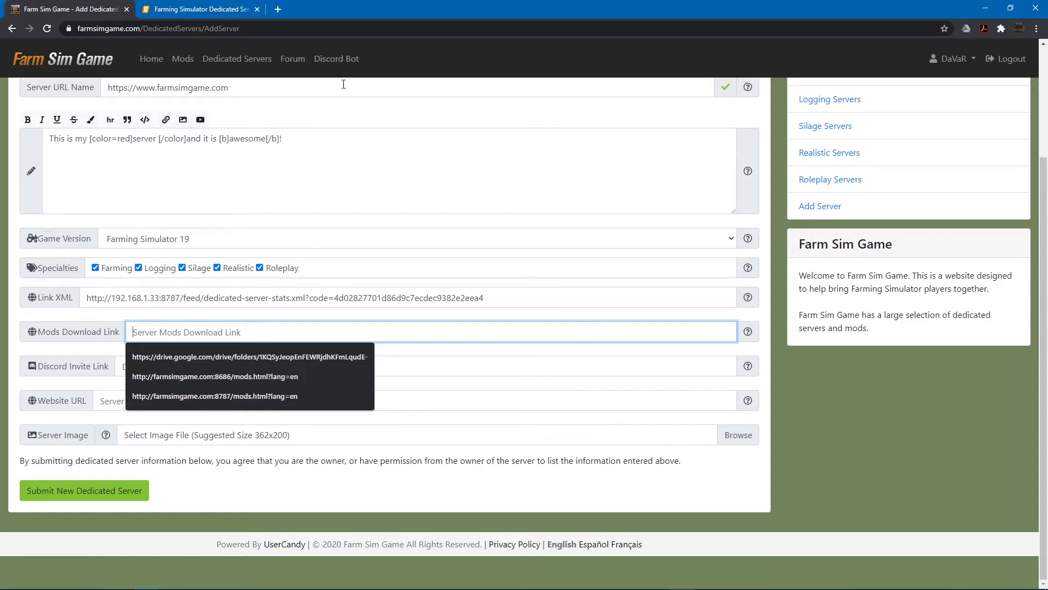
# Step: Copy the server's Mods page URL from the dedicated server web interface
pyautogui.click(208, 11)
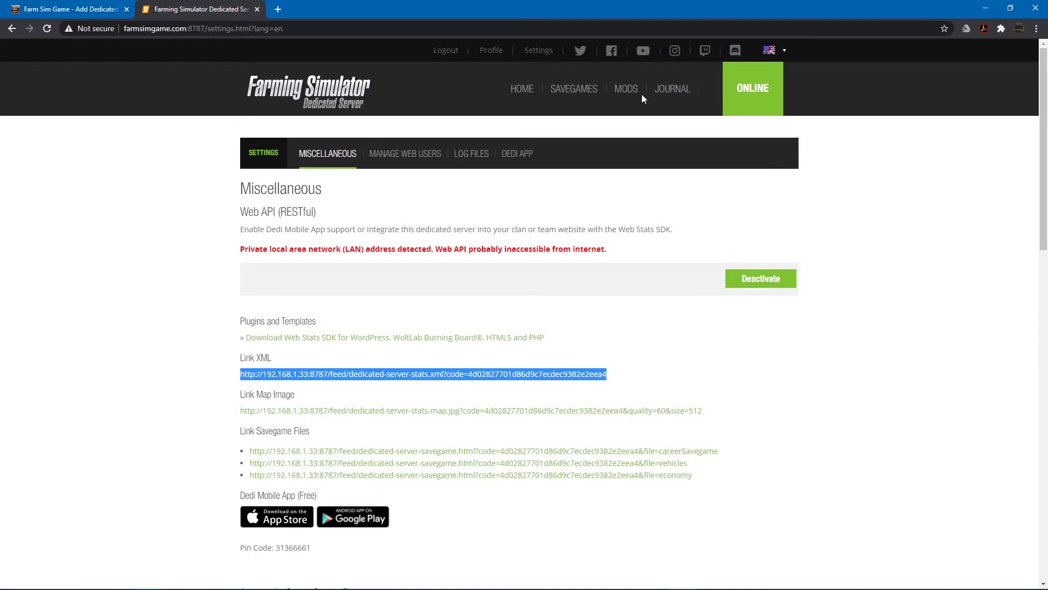
pyautogui.click(623, 103)
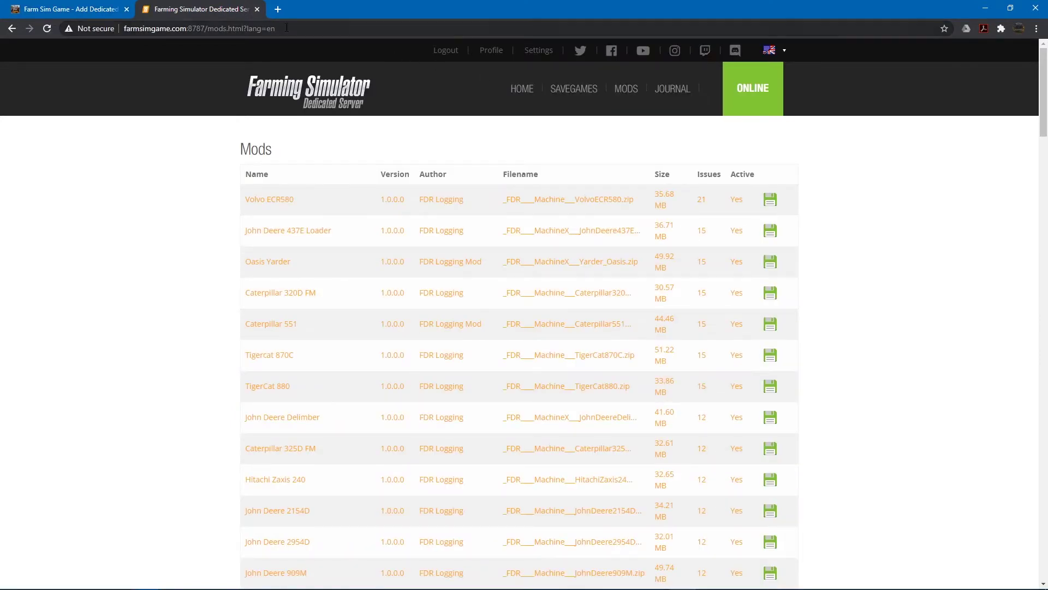
pyautogui.click(285, 27)
pyautogui.rightClick(260, 30)
pyautogui.click(311, 106)
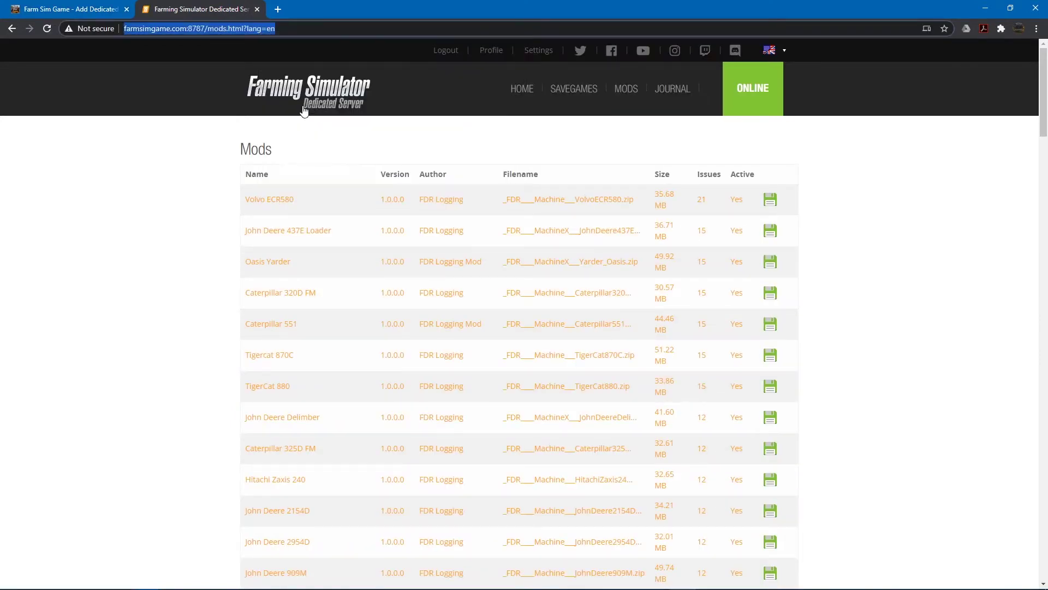
pyautogui.click(104, 14)
pyautogui.click(172, 332)
# Step: Paste the Mods download link and replace the Link XML IP with farmsimgame.com
pyautogui.click(172, 331)
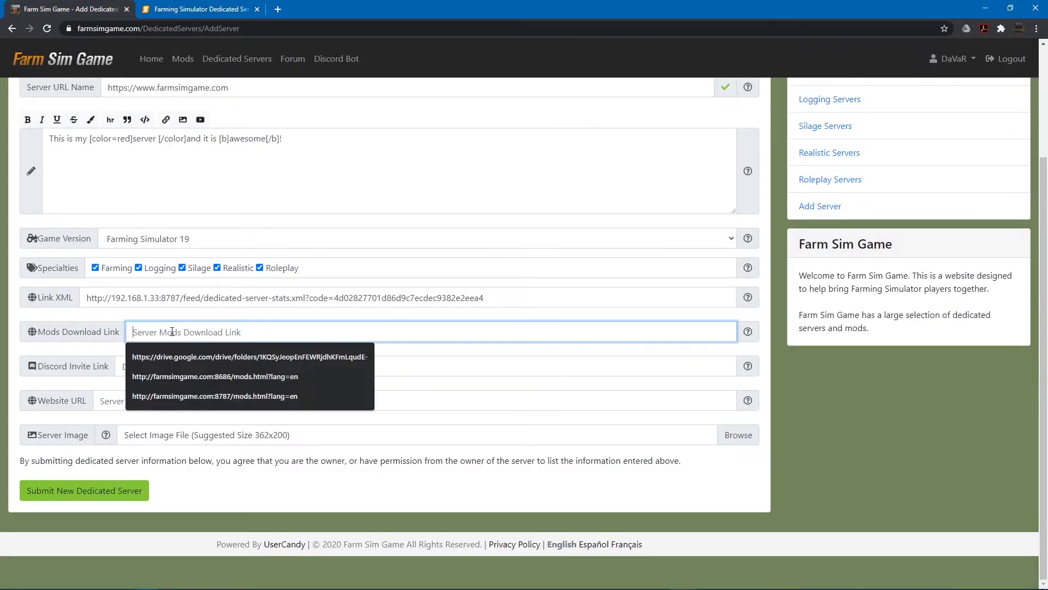
pyautogui.hotkey('ctrl', 'v')
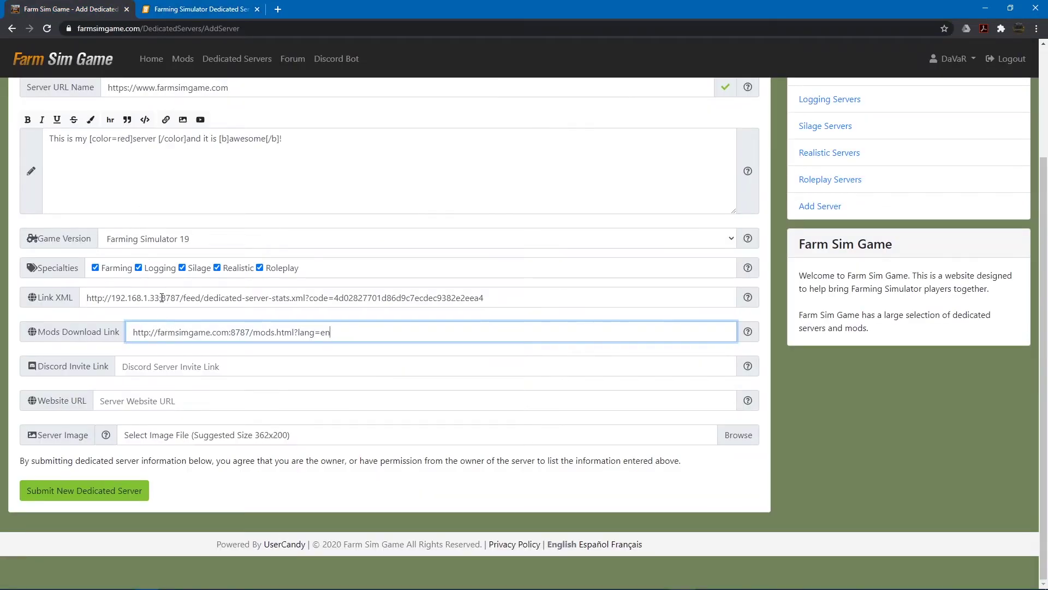
pyautogui.moveTo(159, 297); pyautogui.dragTo(112, 298)
pyautogui.write('farmsimg')
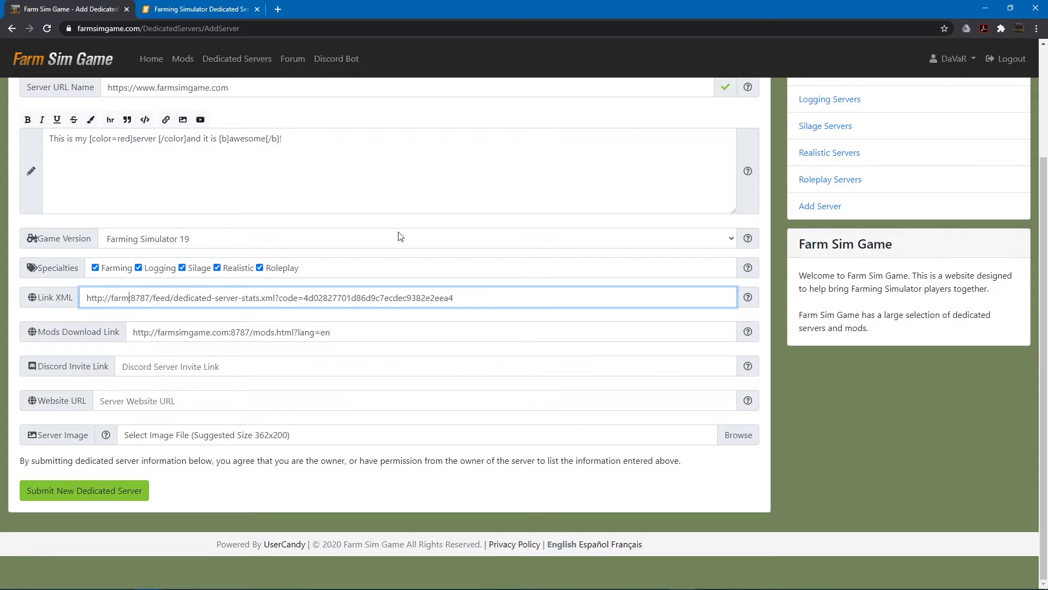
pyautogui.write('ame.com')
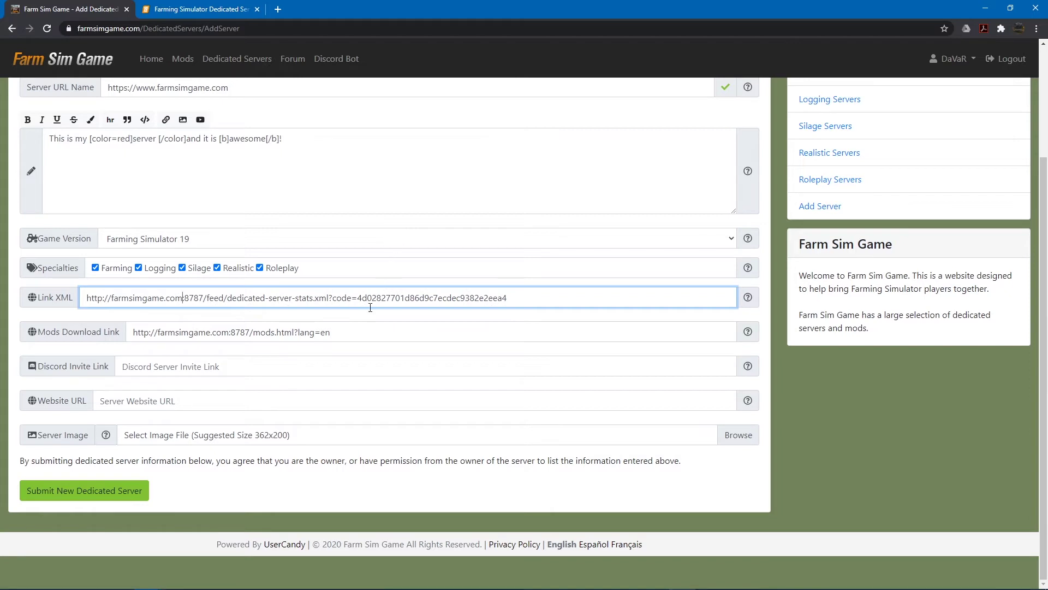
pyautogui.click(227, 367)
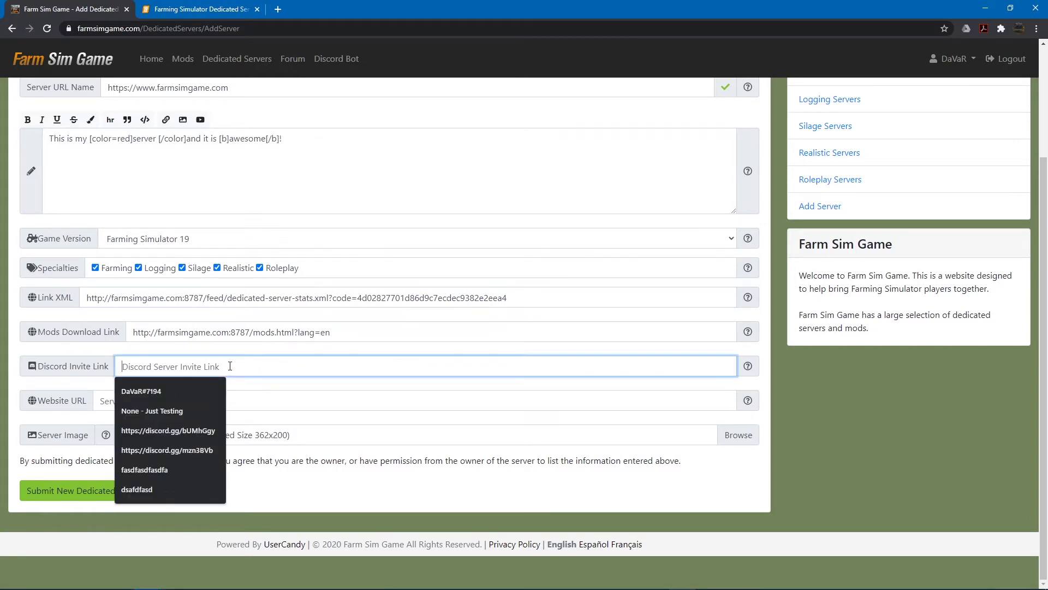
pyautogui.click(205, 431)
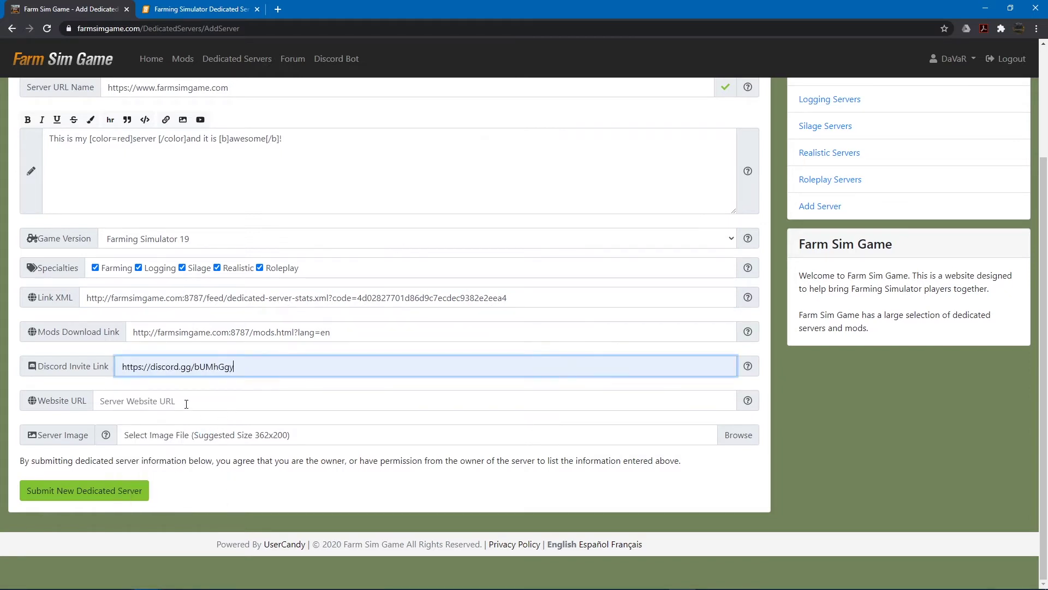
pyautogui.click(149, 402)
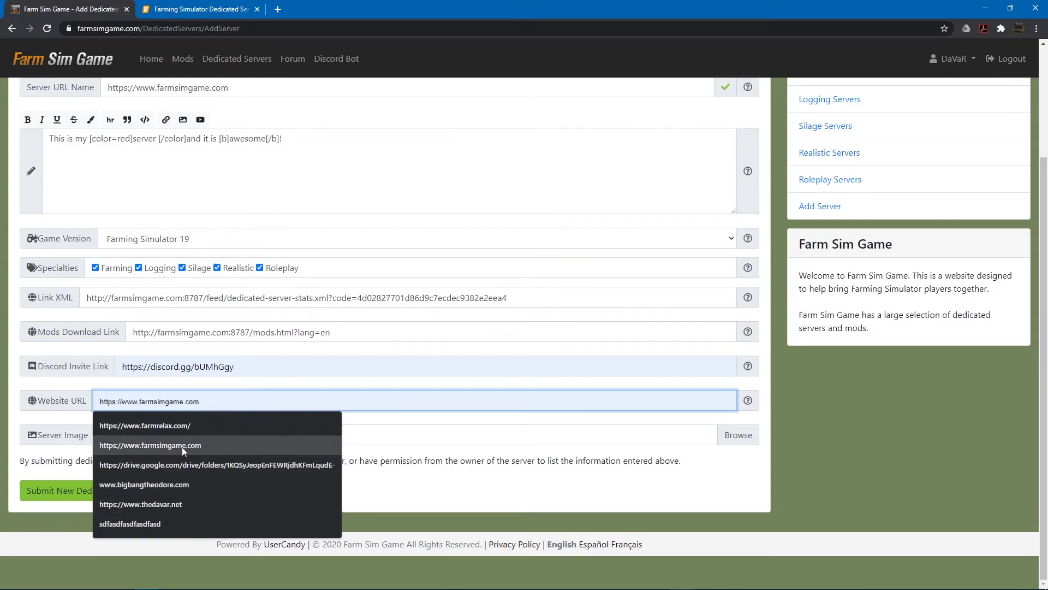
pyautogui.click(193, 431)
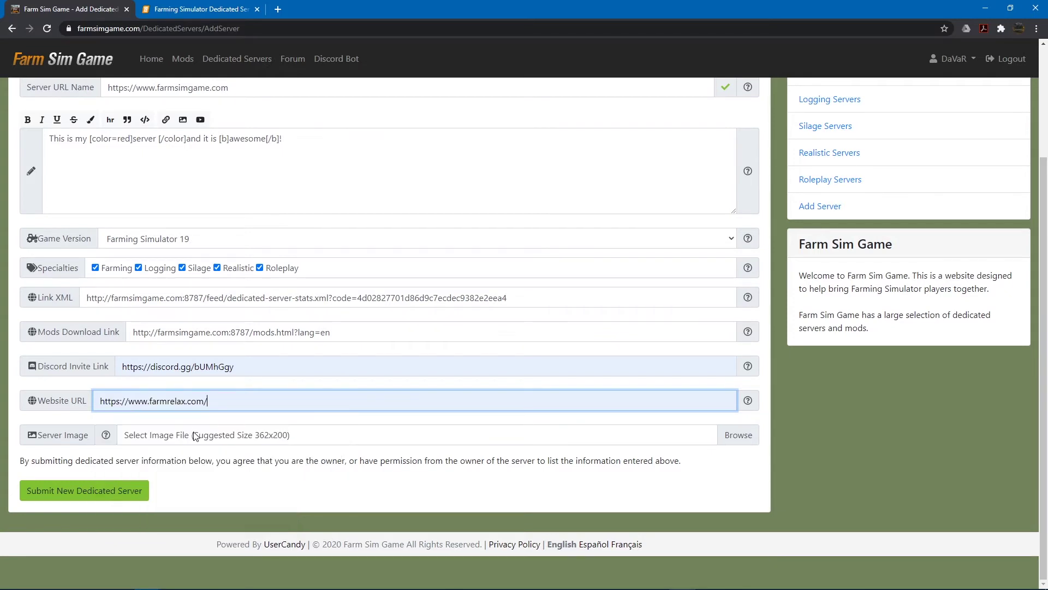
pyautogui.moveTo(230, 407); pyautogui.dragTo(72, 398)
pyautogui.press('BackSpace')
pyautogui.click(205, 447)
pyautogui.scroll(3, 342, 330)
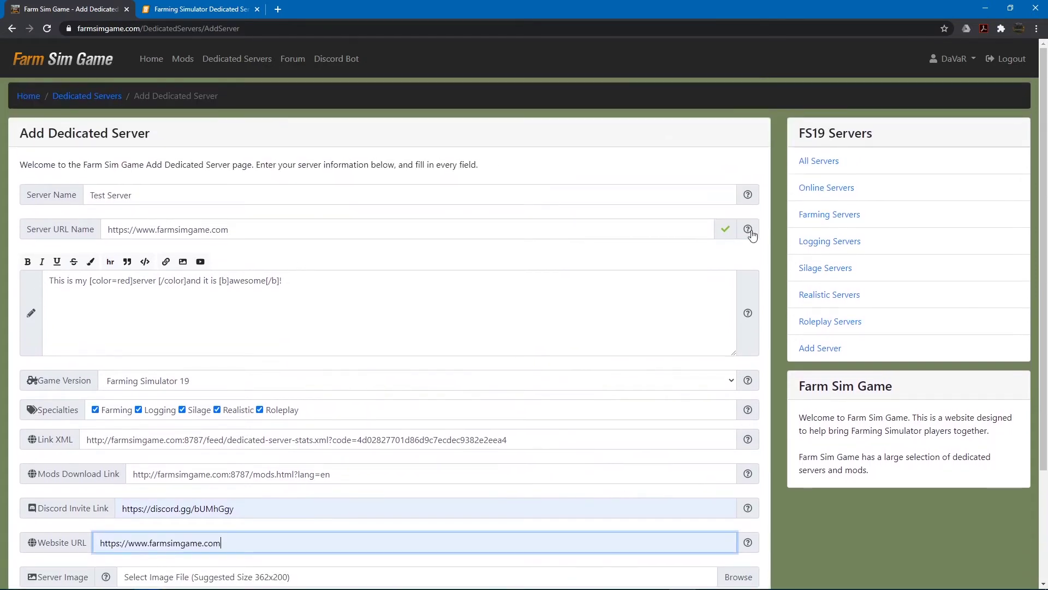
# Step: Replace the Server URL Name value with 'AwesomeServer'
pyautogui.moveTo(267, 230); pyautogui.dragTo(87, 219)
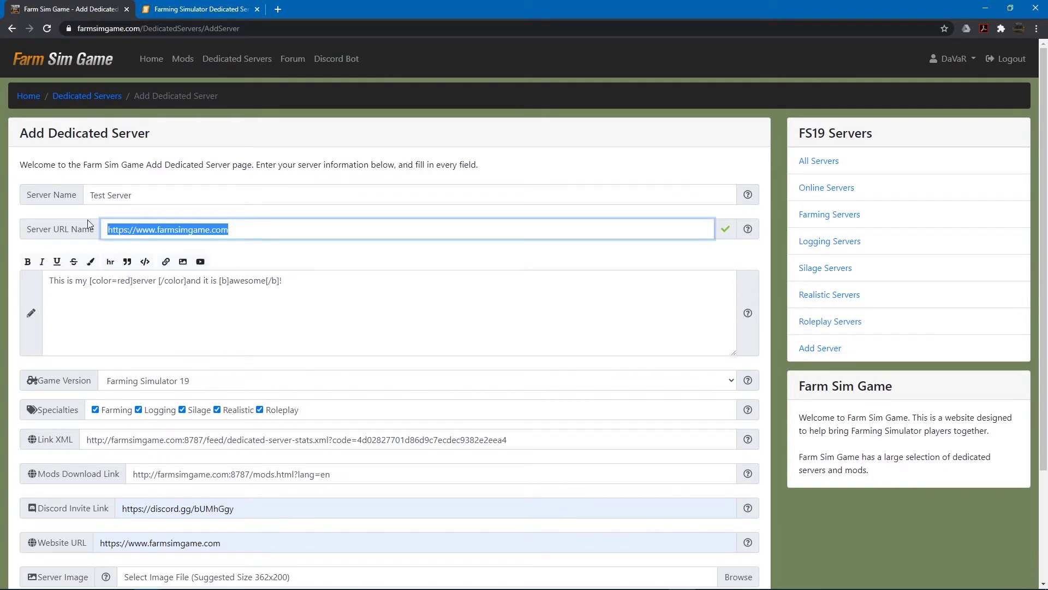
pyautogui.press('BackSpace')
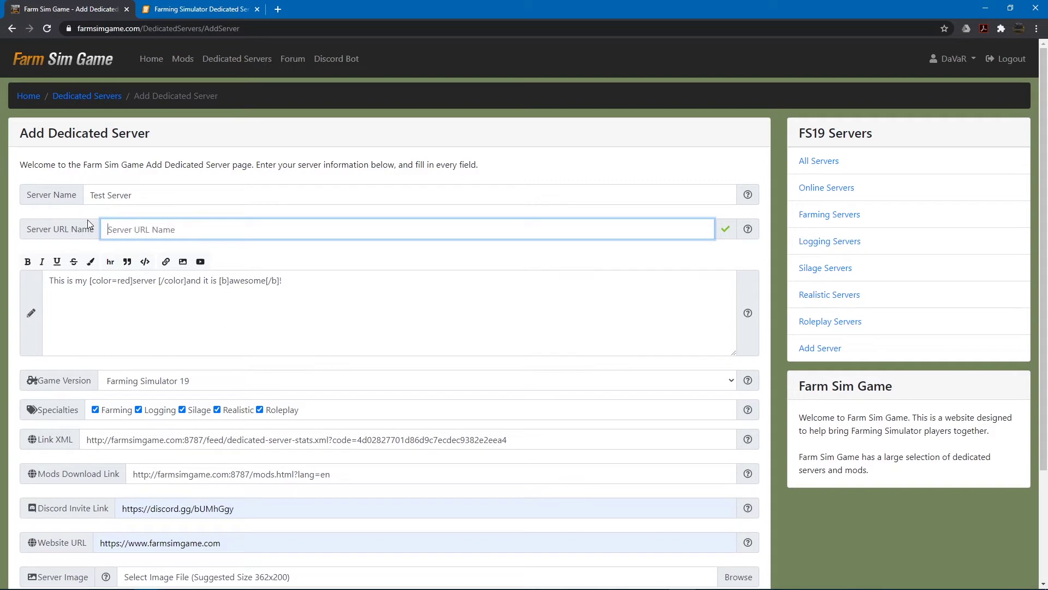
pyautogui.click(163, 230)
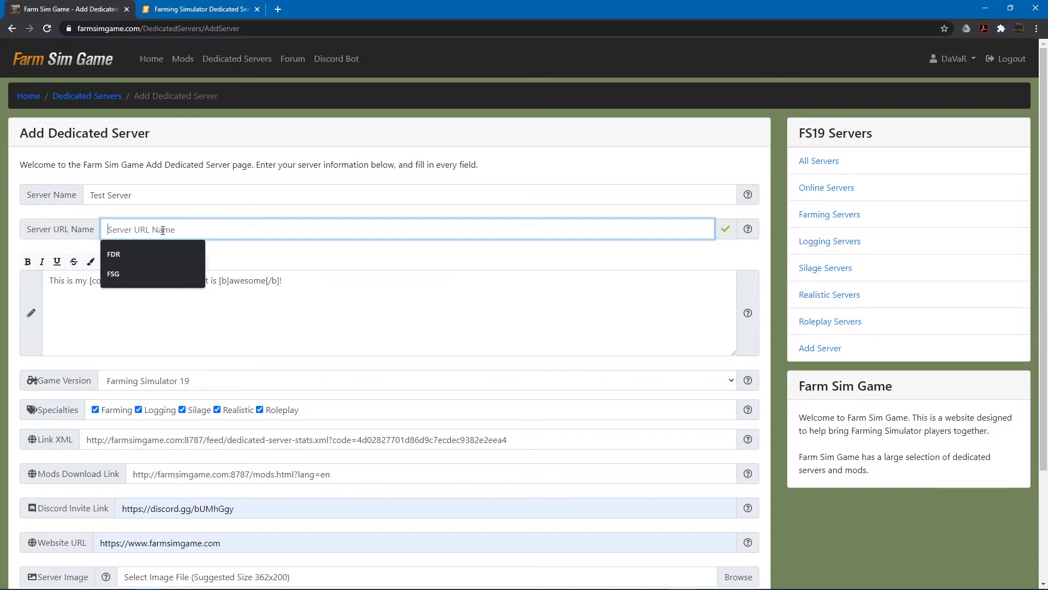
pyautogui.write('MyS')
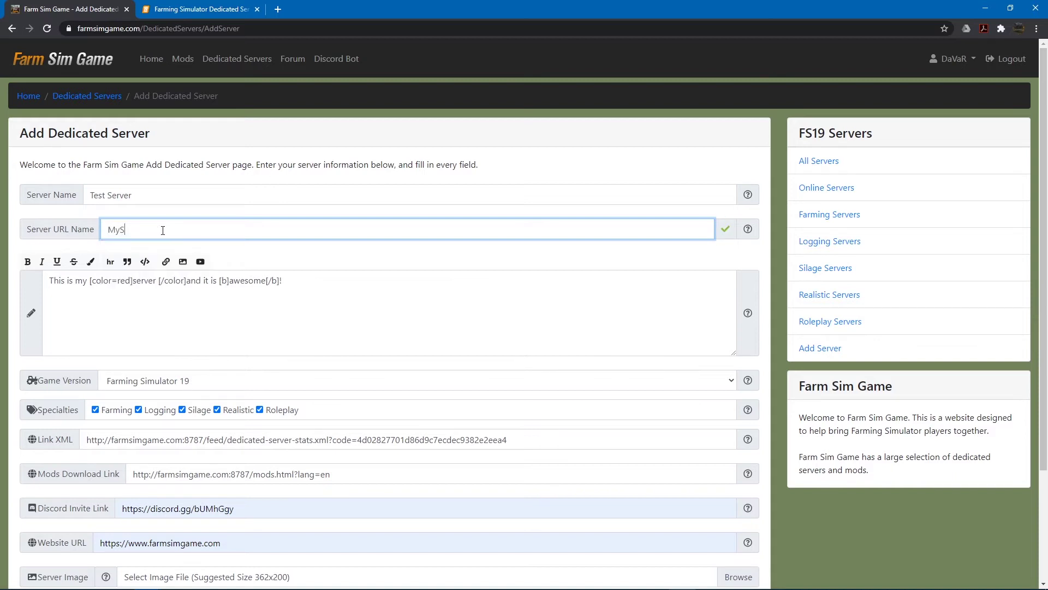
pyautogui.write('p')
pyautogui.press('BackSpace')
pyautogui.press('BackSpace')
pyautogui.write('AwesomeServer')
pyautogui.scroll(-1, 295, 347)
pyautogui.scroll(-2, 295, 348)
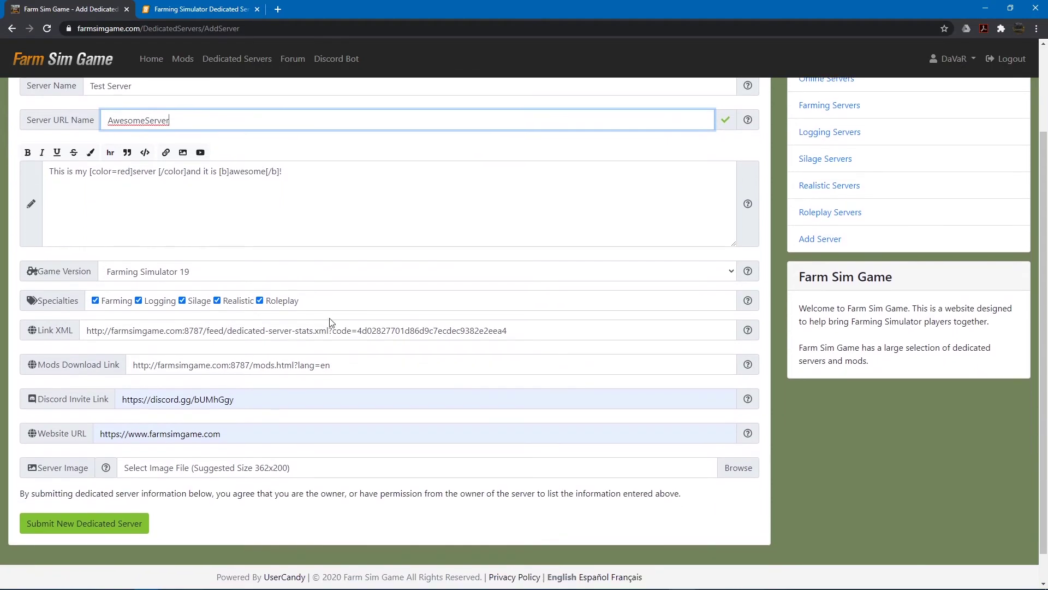
pyautogui.scroll(3, 328, 323)
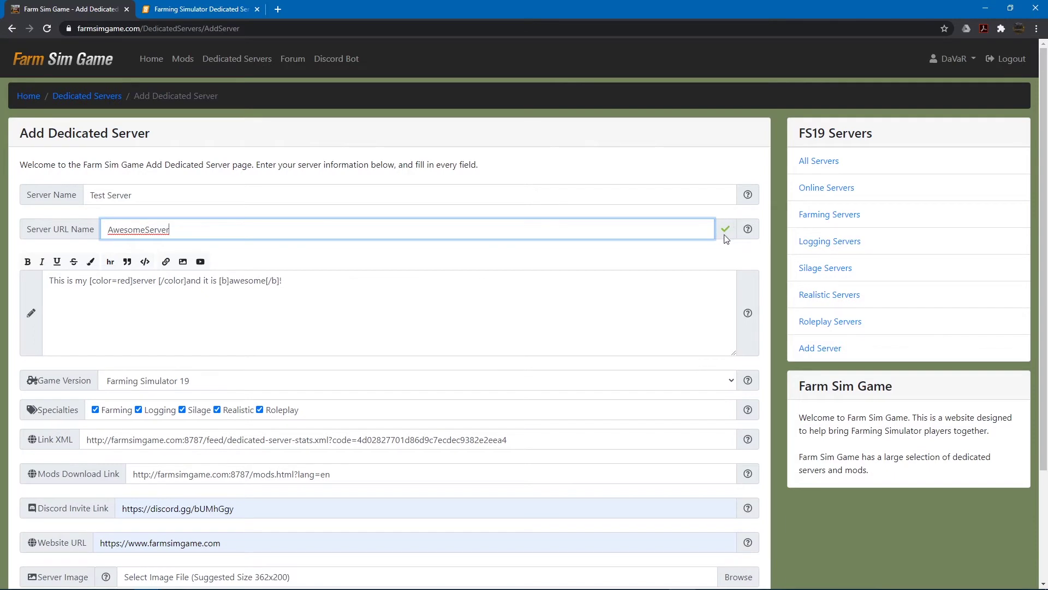
pyautogui.scroll(-3, 369, 409)
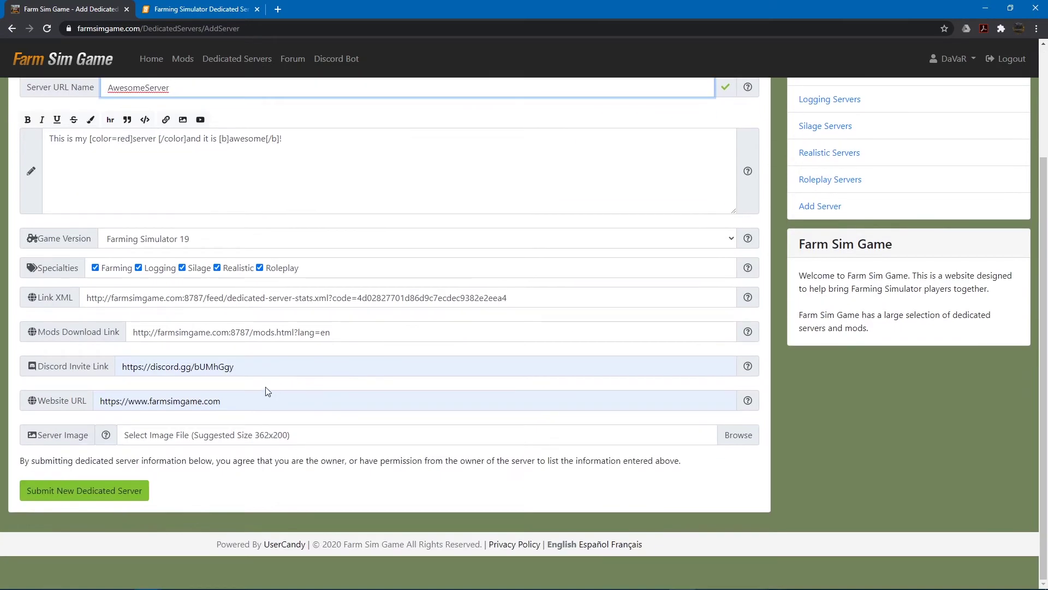
pyautogui.click(164, 440)
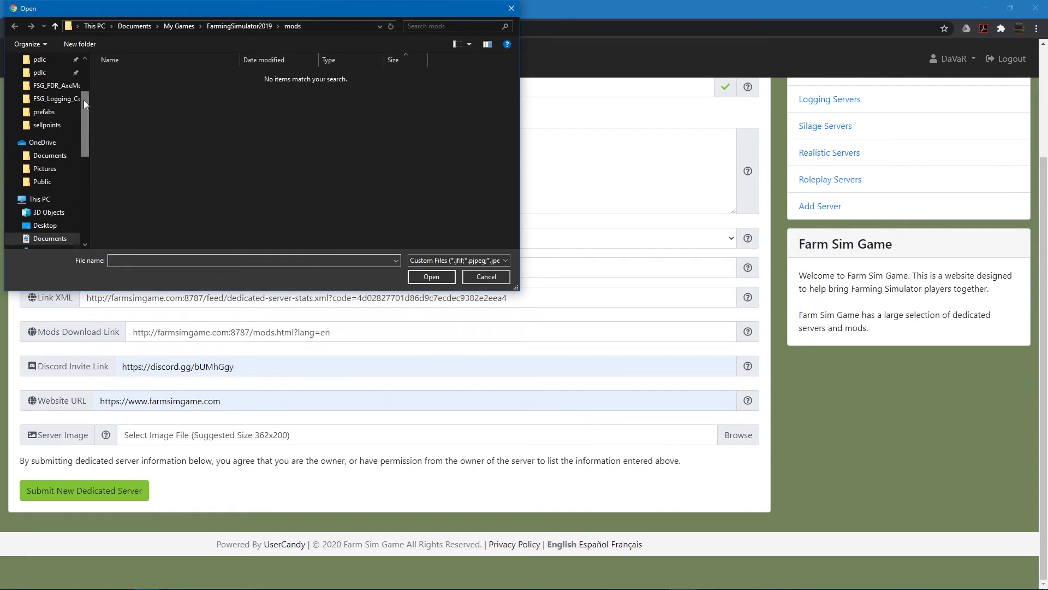
# Step: Cancel the image picker and submit the Test Server listing without an image
pyautogui.moveTo(84, 100); pyautogui.dragTo(84, 83)
pyautogui.click(485, 276)
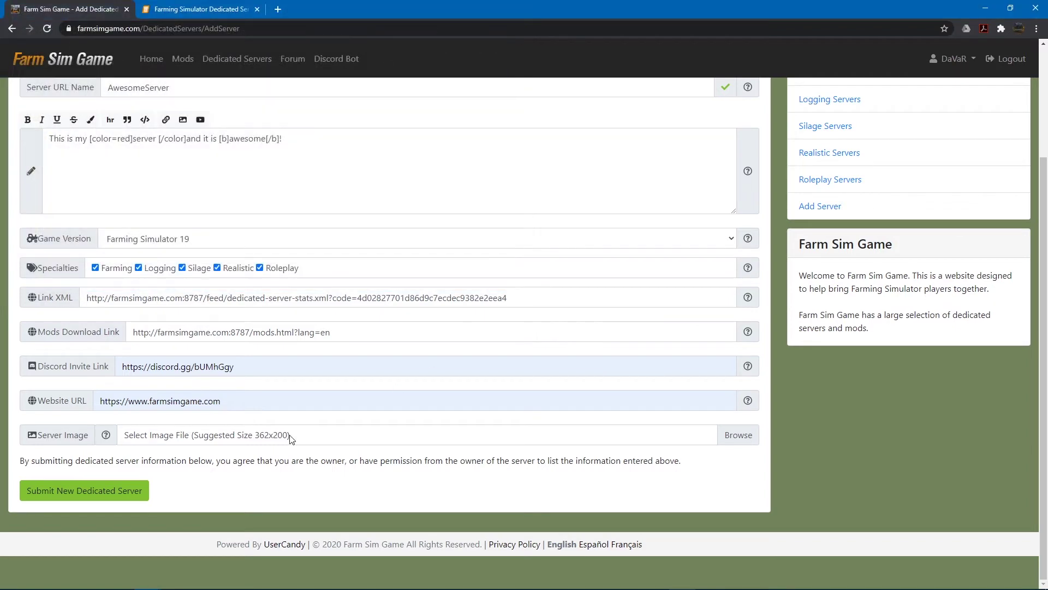
pyautogui.click(101, 497)
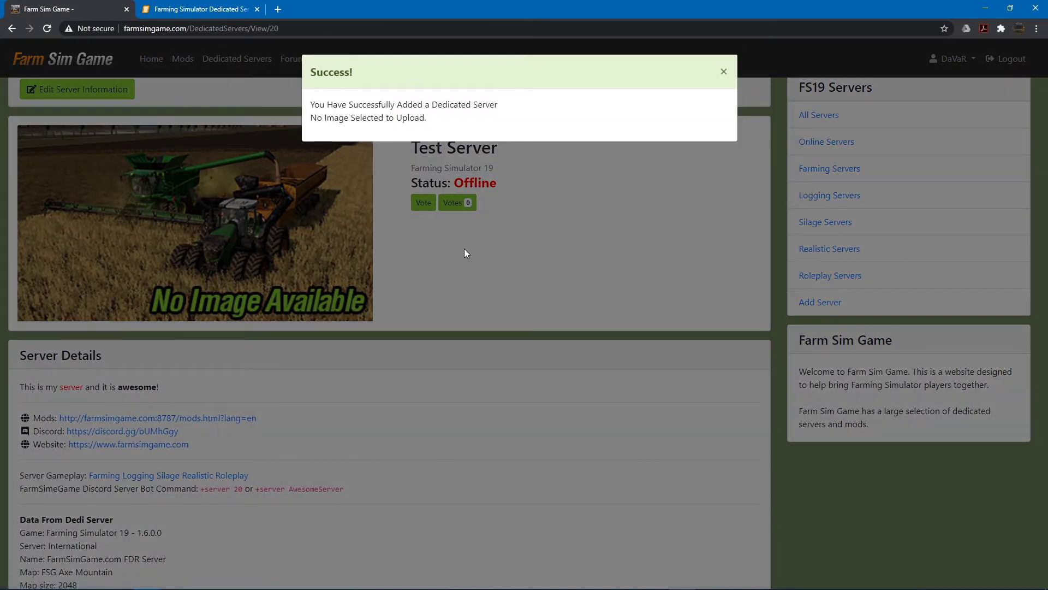
# Step: Close the Success notice, review the Test Server page's dedi server data, and open it for editing
pyautogui.click(465, 249)
pyautogui.scroll(-1, 389, 322)
pyautogui.scroll(-2, 390, 323)
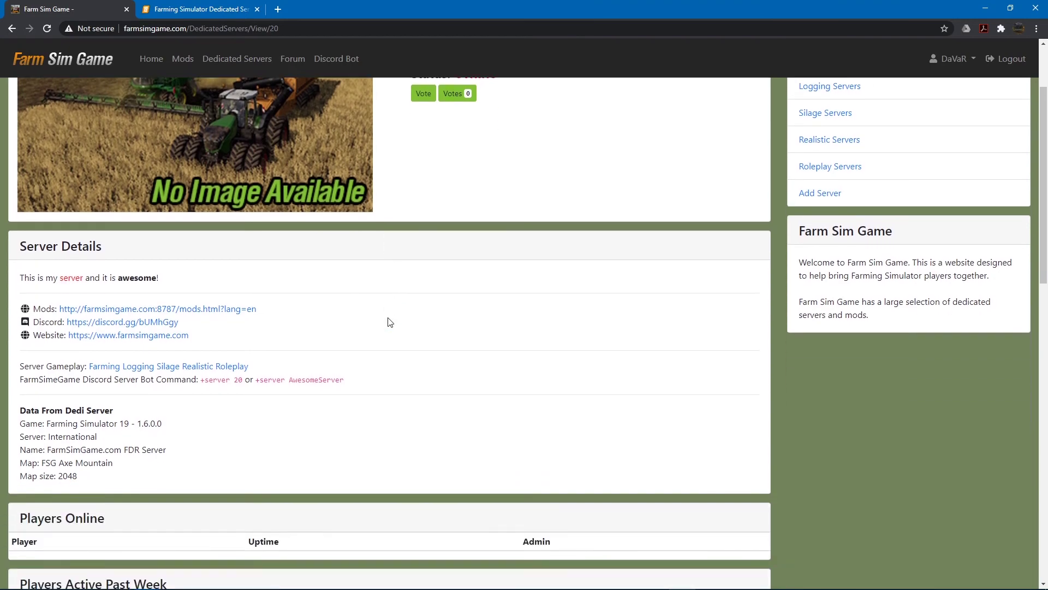
pyautogui.scroll(3, 388, 323)
pyautogui.scroll(-7, 379, 222)
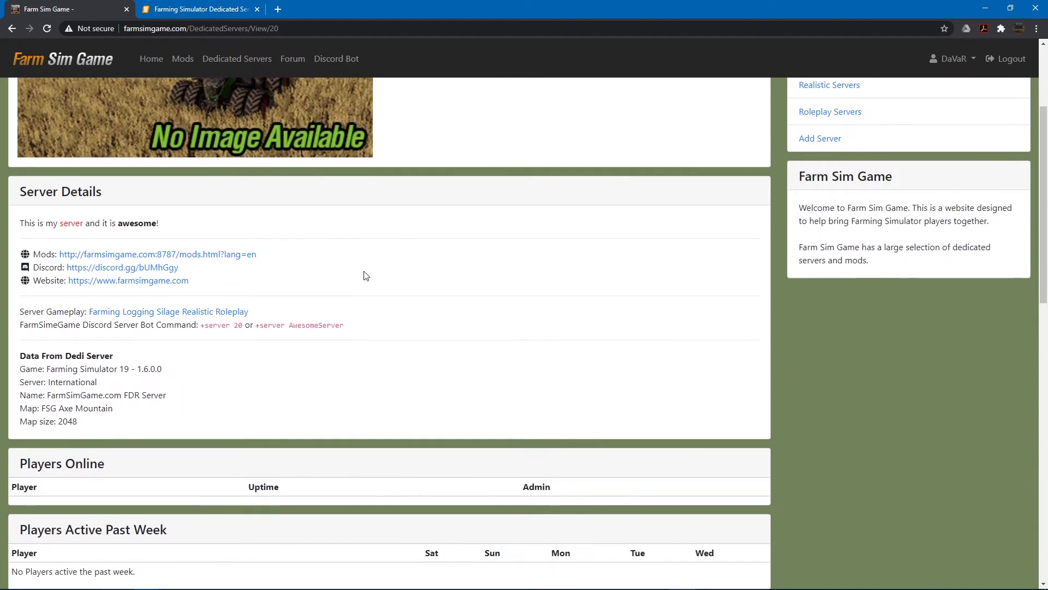
pyautogui.scroll(7, 265, 211)
pyautogui.scroll(1, 146, 162)
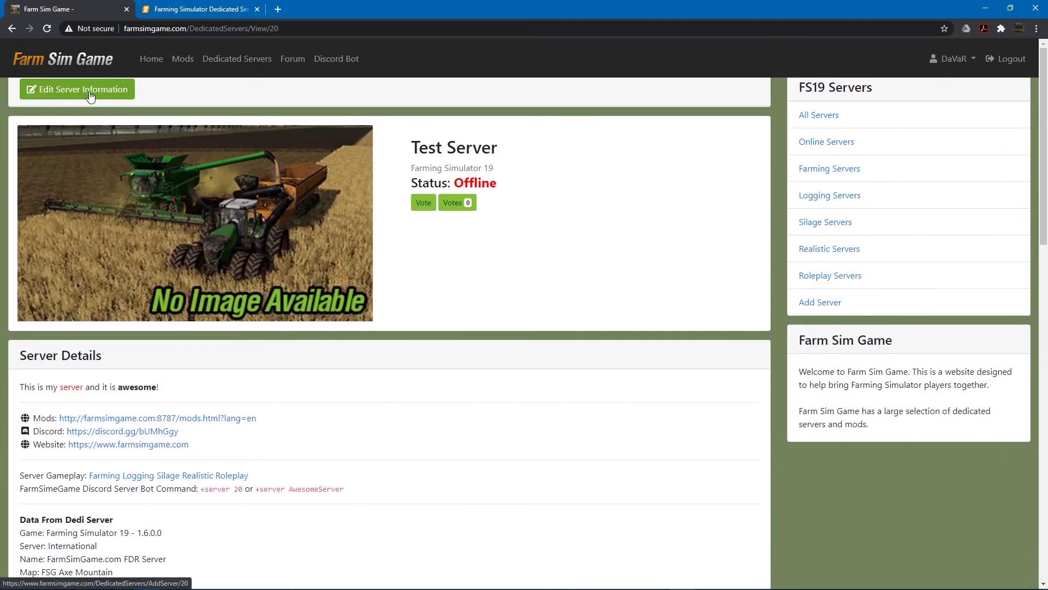
pyautogui.scroll(-9, 192, 342)
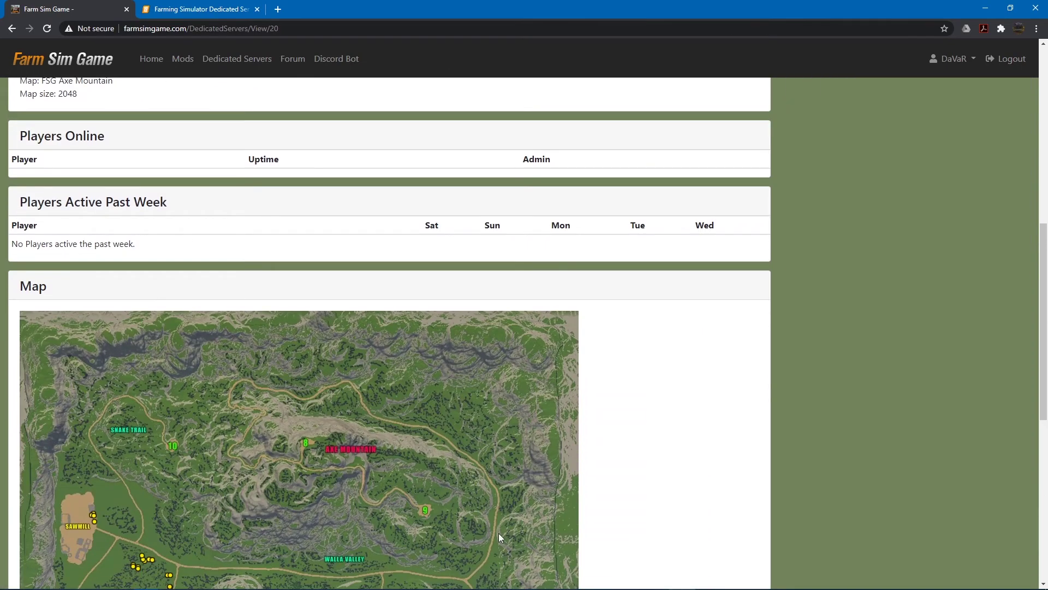
pyautogui.scroll(3, 286, 426)
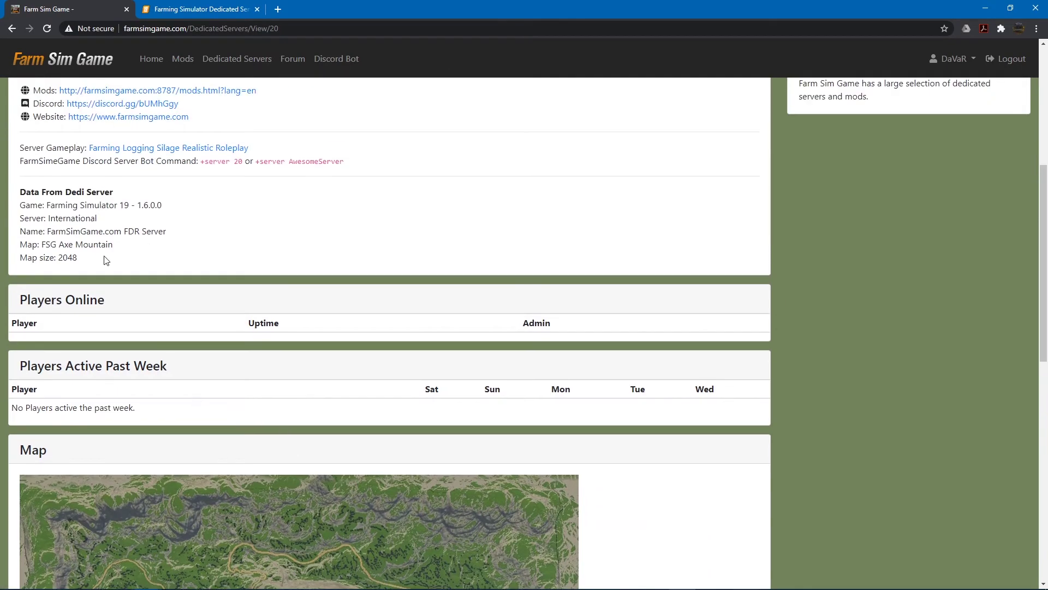
pyautogui.moveTo(106, 261); pyautogui.dragTo(23, 209)
pyautogui.scroll(-1, 223, 265)
pyautogui.scroll(5, 227, 239)
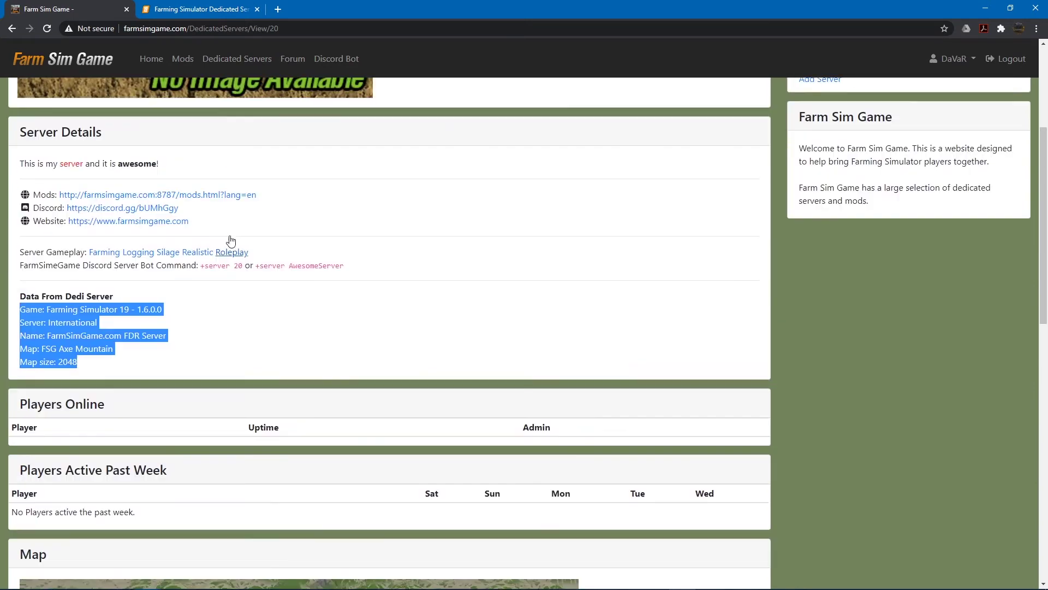
pyautogui.scroll(1, 288, 158)
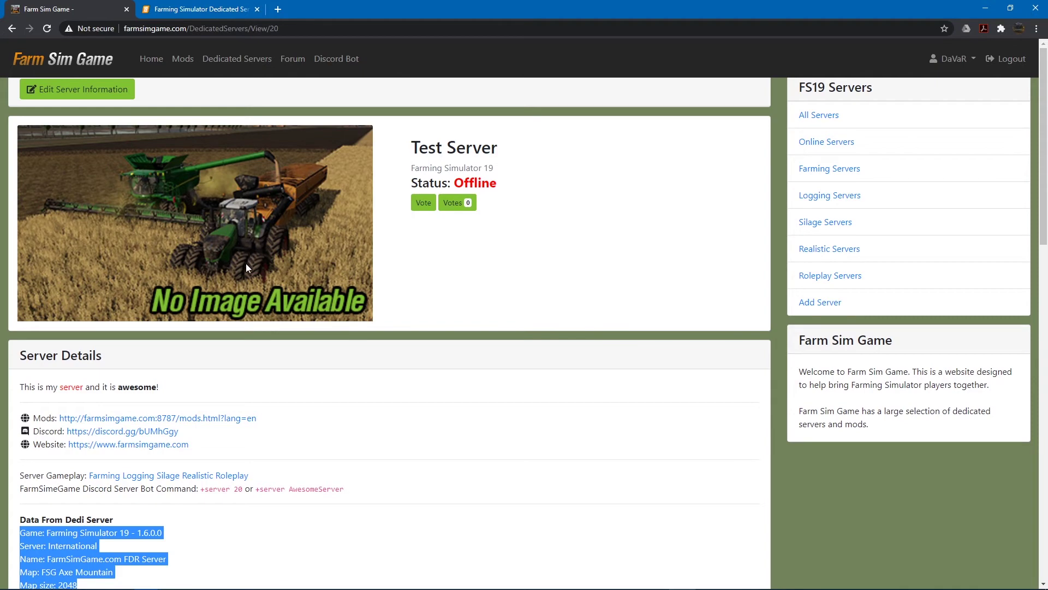
pyautogui.click(84, 82)
# Step: Review the Test Server edit form, dismissing the Server Image file picker without choosing an image
pyautogui.scroll(-2, 336, 265)
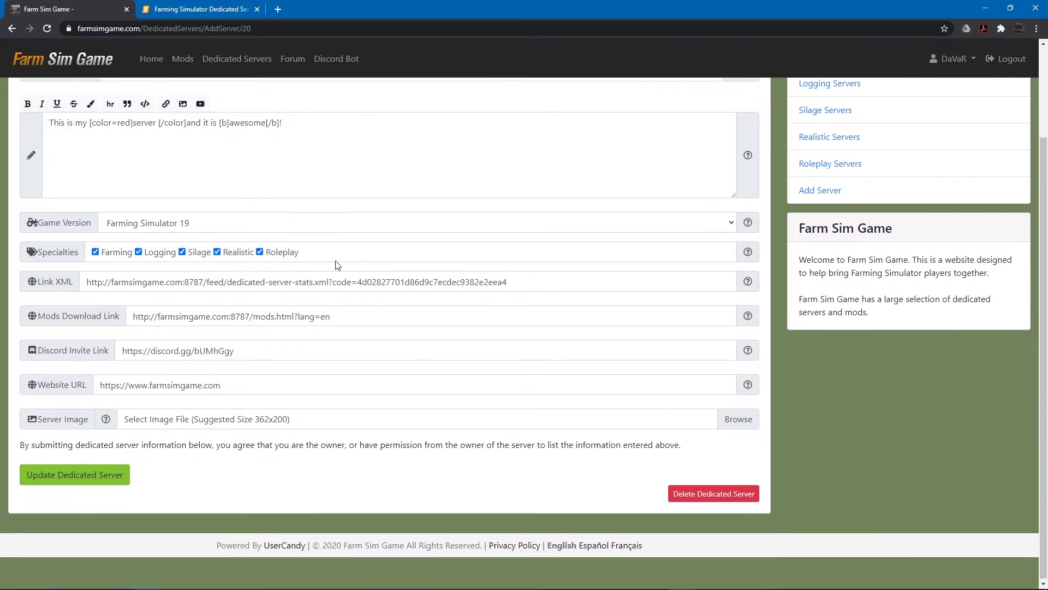
pyautogui.scroll(1, 336, 264)
pyautogui.scroll(-2, 335, 264)
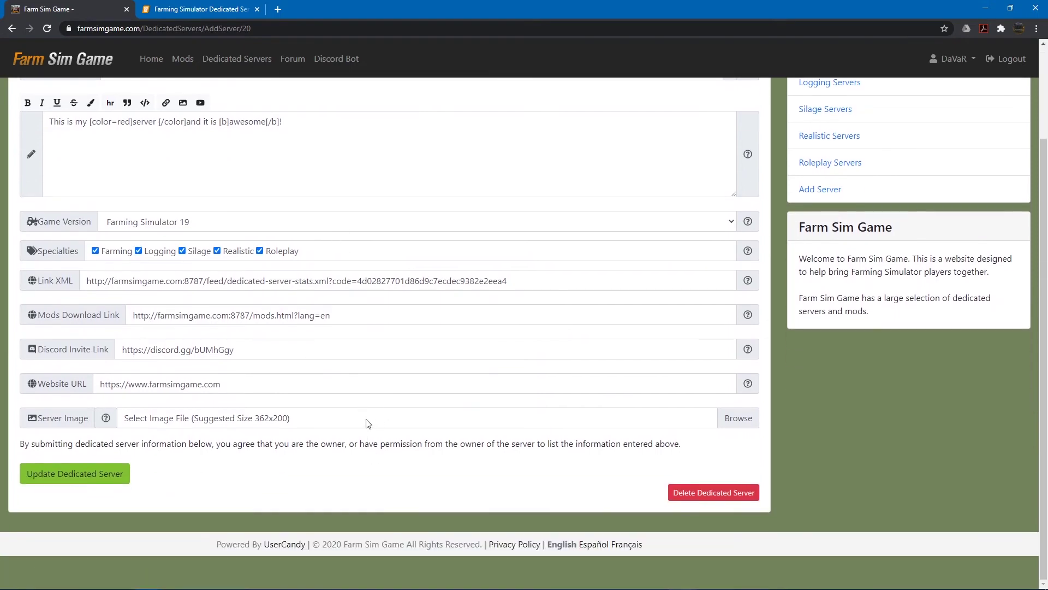
pyautogui.click(345, 426)
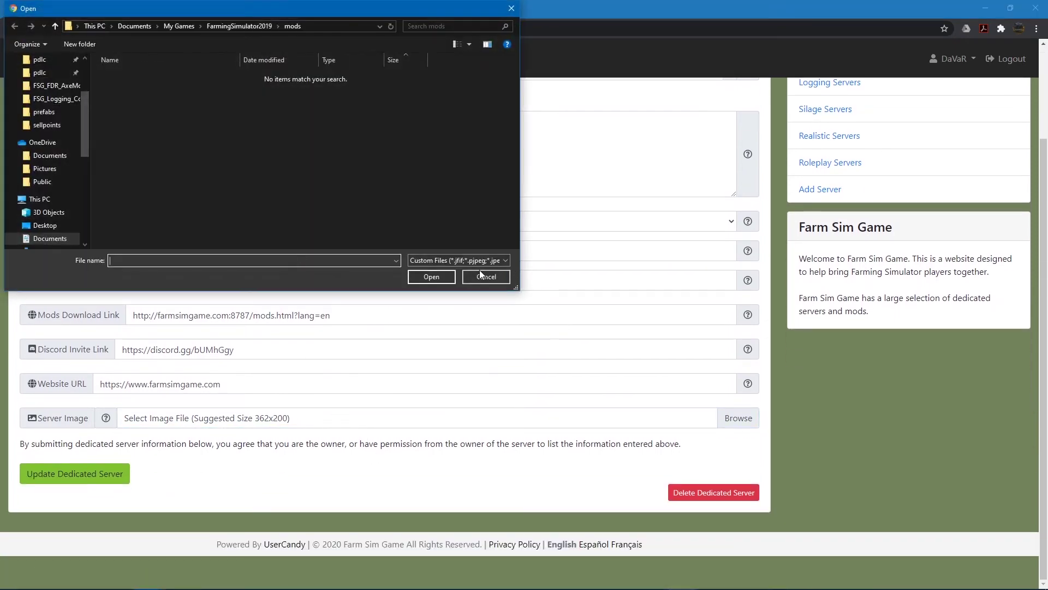
pyautogui.click(480, 277)
pyautogui.scroll(2, 407, 382)
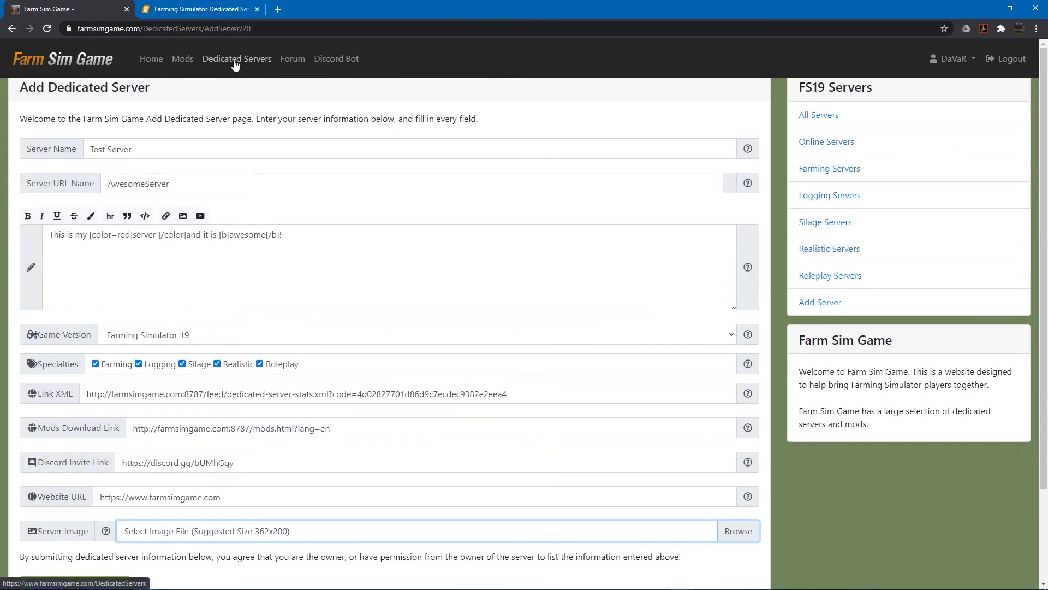
pyautogui.scroll(-2, 258, 246)
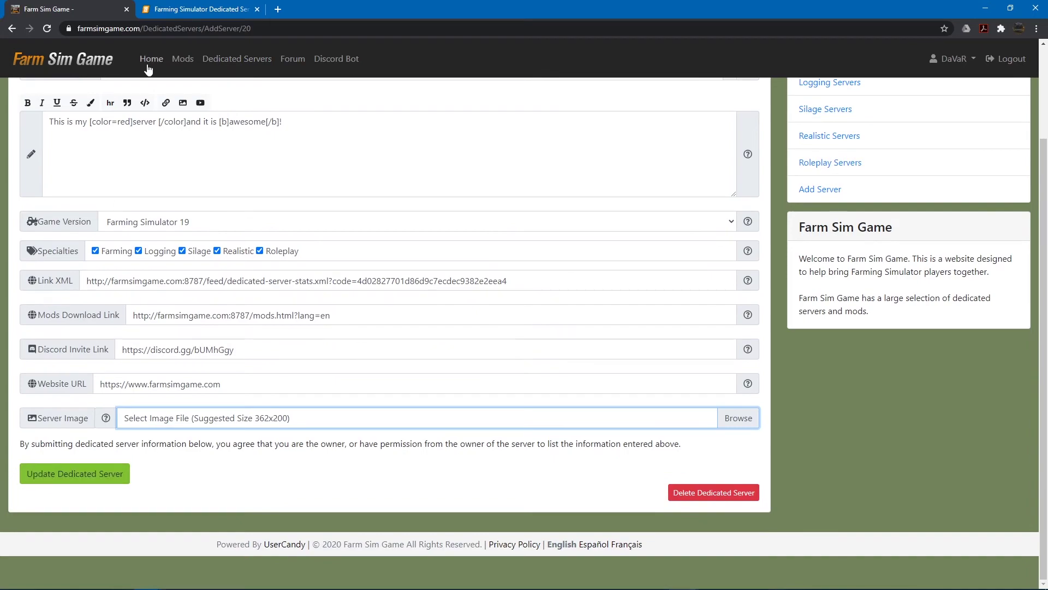
pyautogui.scroll(2, 148, 68)
# Step: Go to page 2 of the Dedicated Servers list
pyautogui.click(236, 60)
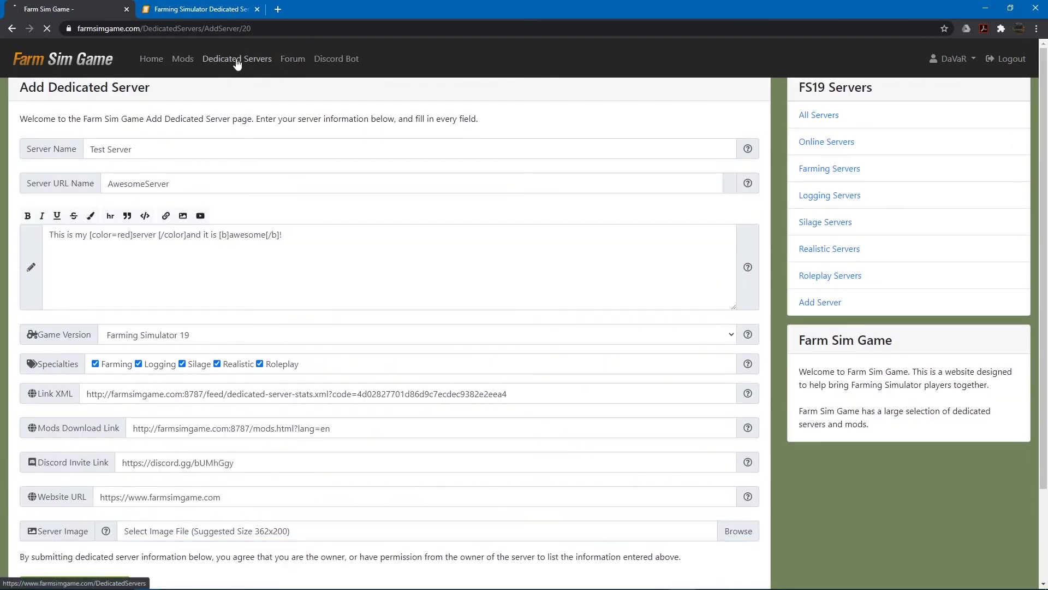
pyautogui.scroll(-1, 449, 215)
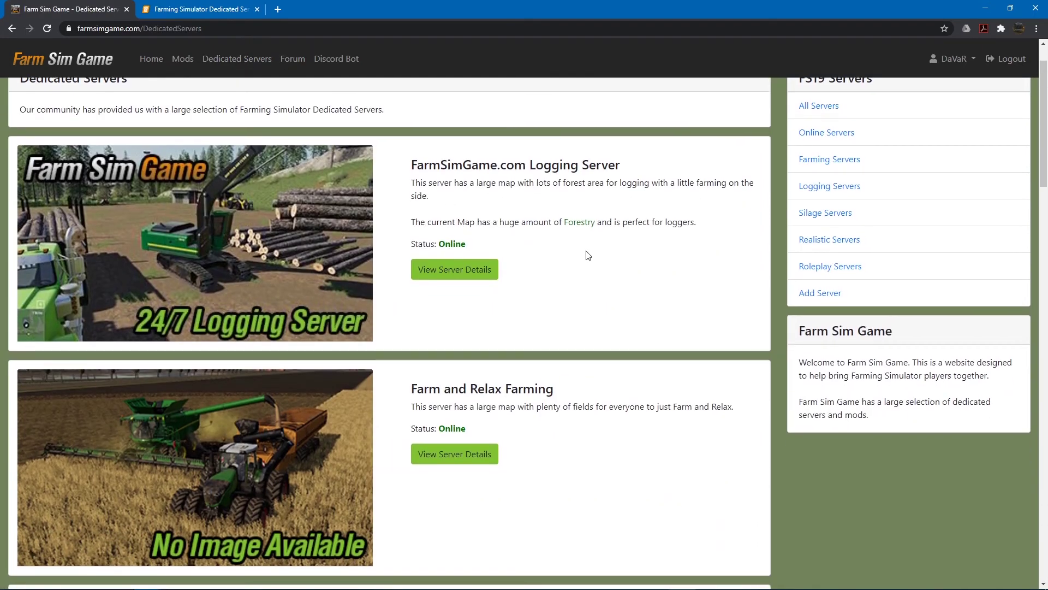
pyautogui.scroll(-20, 588, 255)
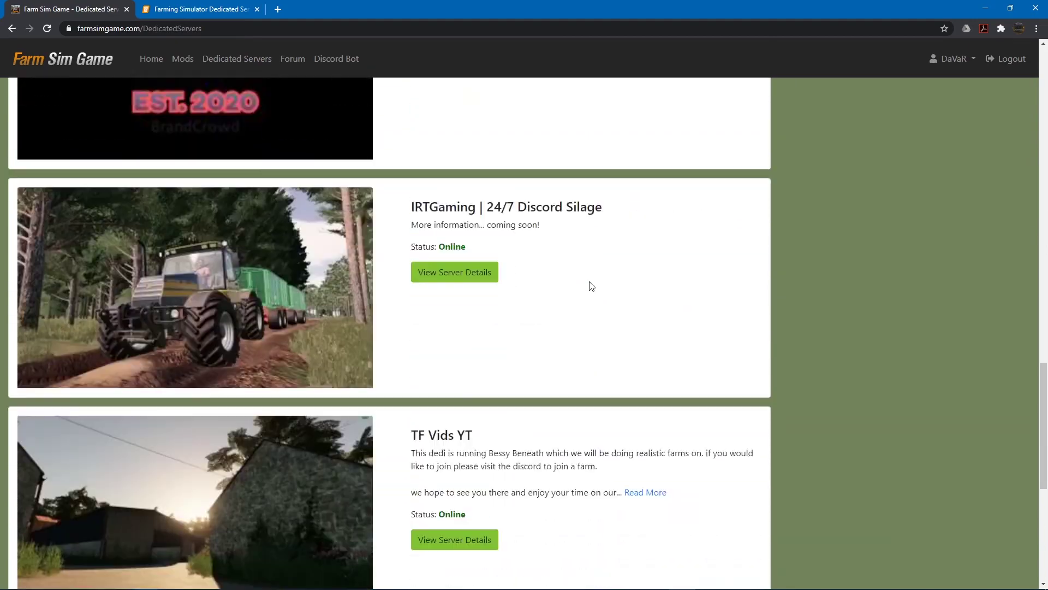
pyautogui.scroll(-7, 591, 286)
pyautogui.click(396, 484)
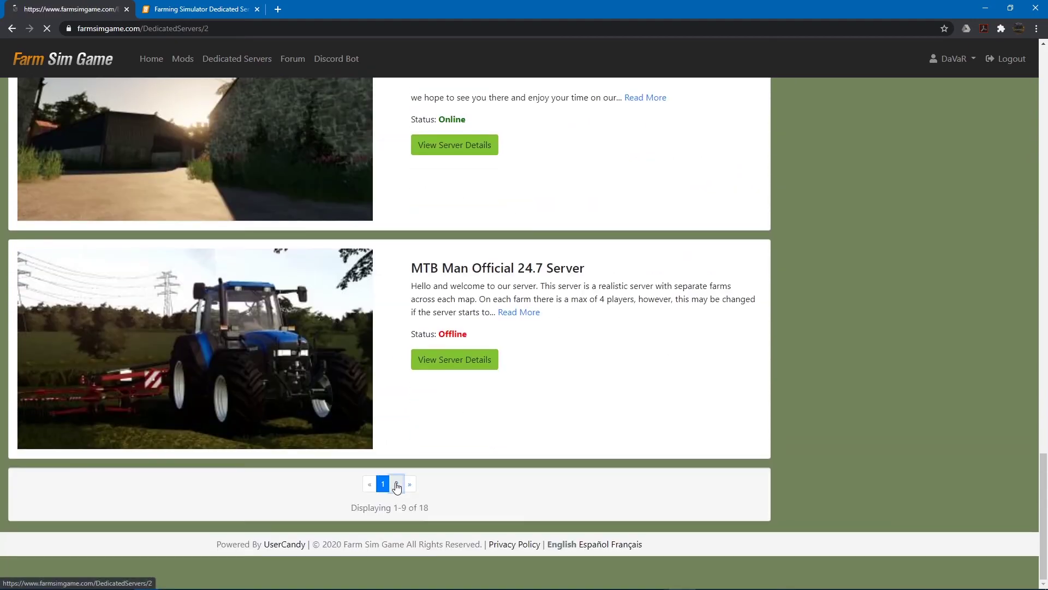
# Step: Find Test Server listed as Online and open its details page
pyautogui.scroll(-15, 584, 253)
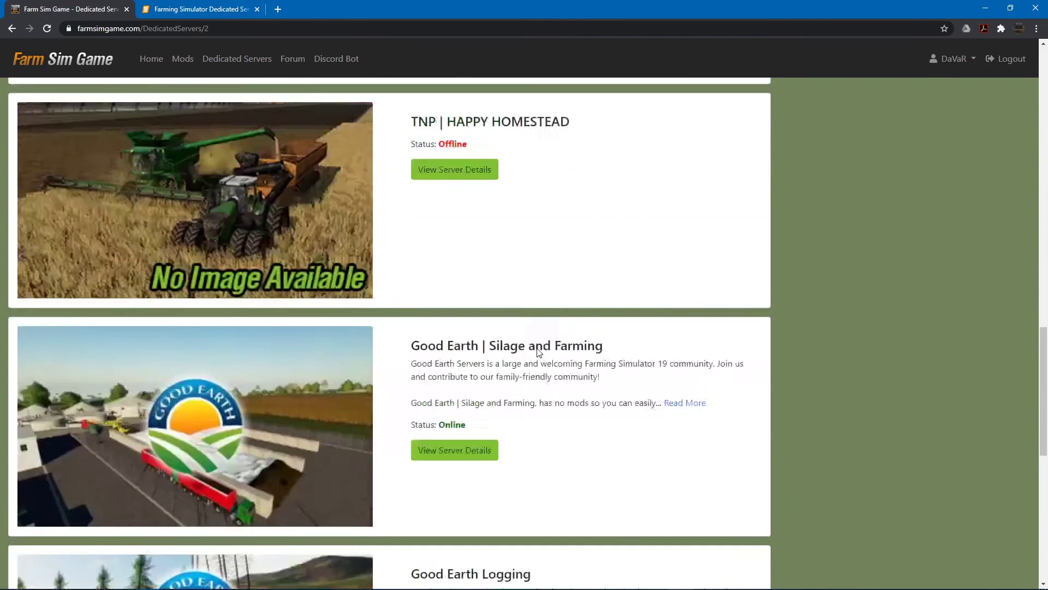
pyautogui.scroll(-10, 538, 352)
pyautogui.scroll(3, 526, 346)
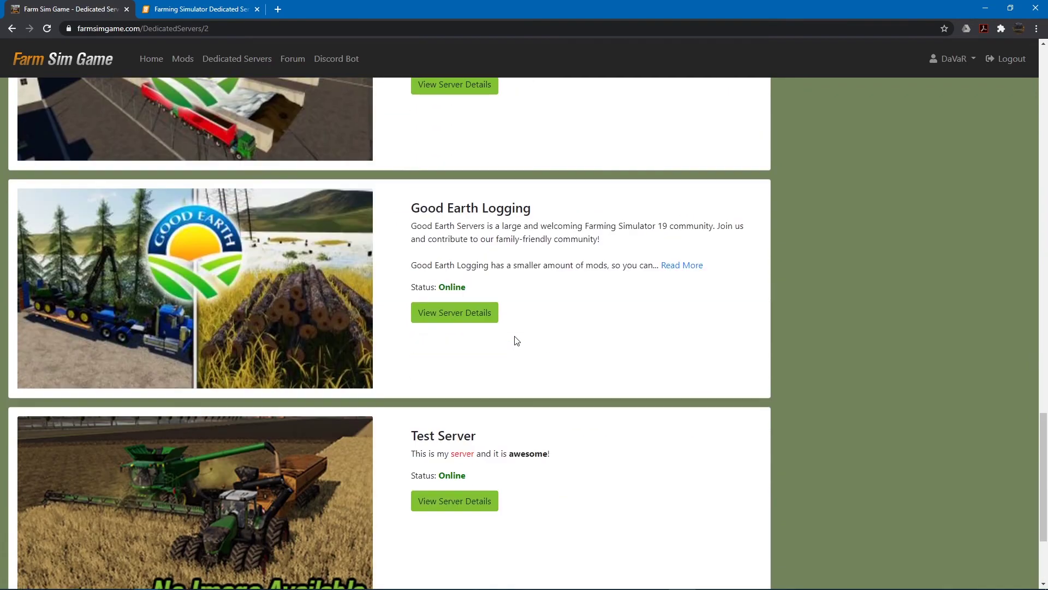
pyautogui.scroll(-3, 517, 341)
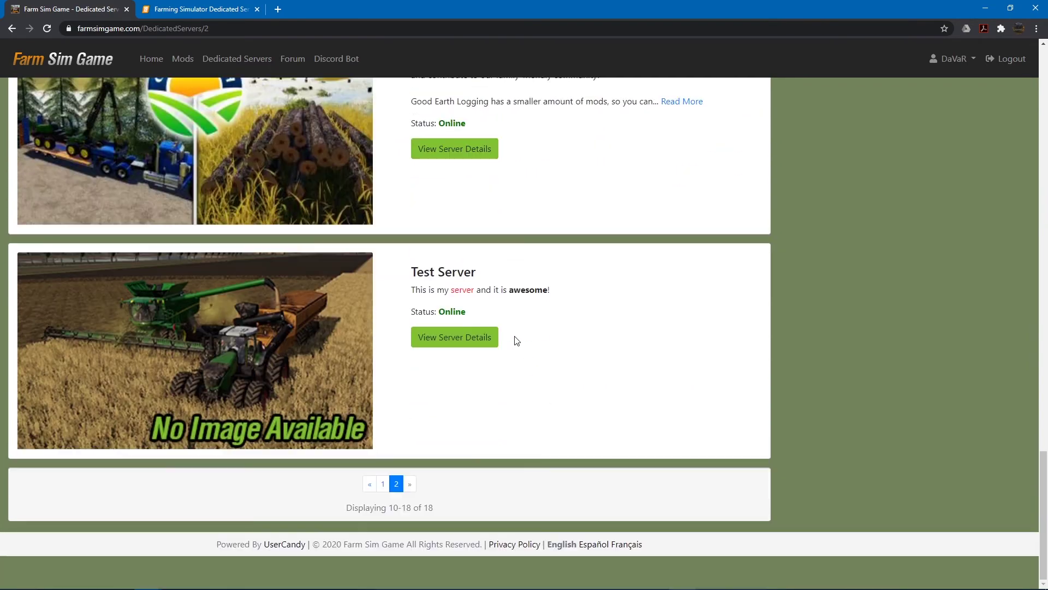
pyautogui.click(438, 342)
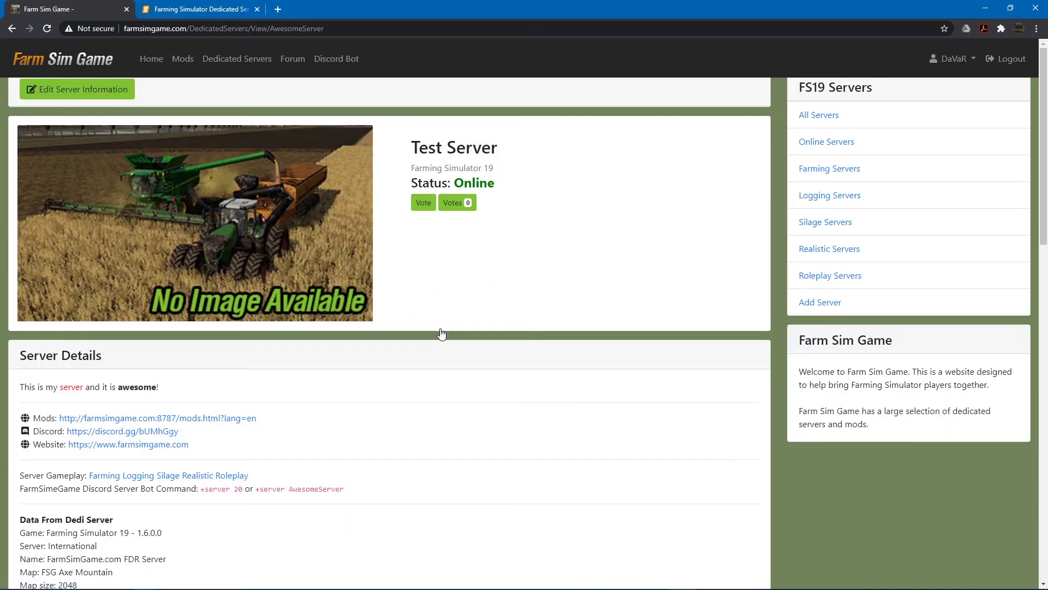
# Step: Scroll through the Test Server details page showing map FSG Axe Mountain and no recent players
pyautogui.scroll(-3, 433, 426)
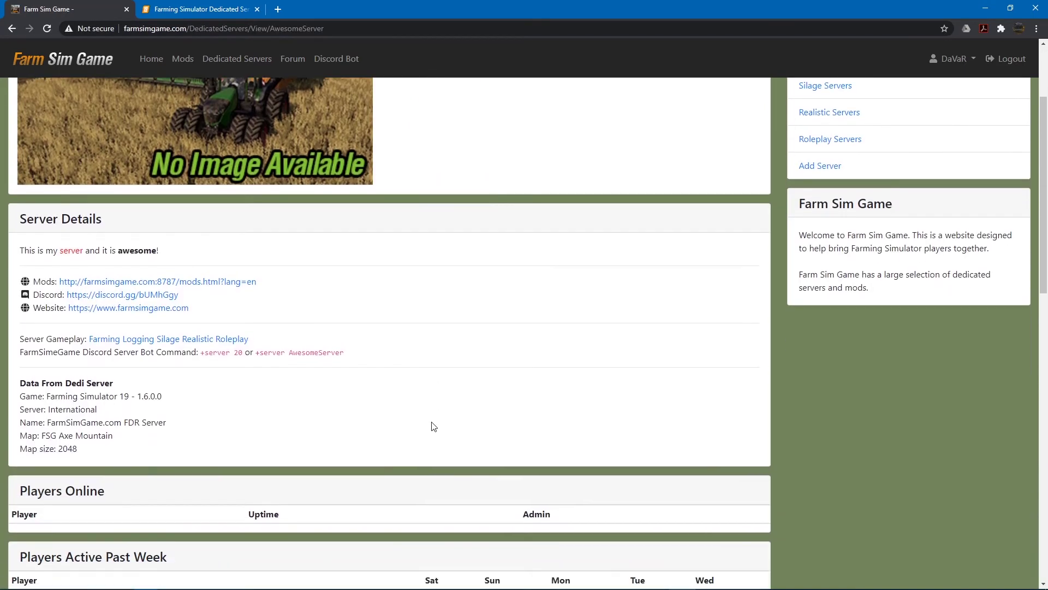
pyautogui.scroll(4, 434, 423)
pyautogui.scroll(-3, 435, 418)
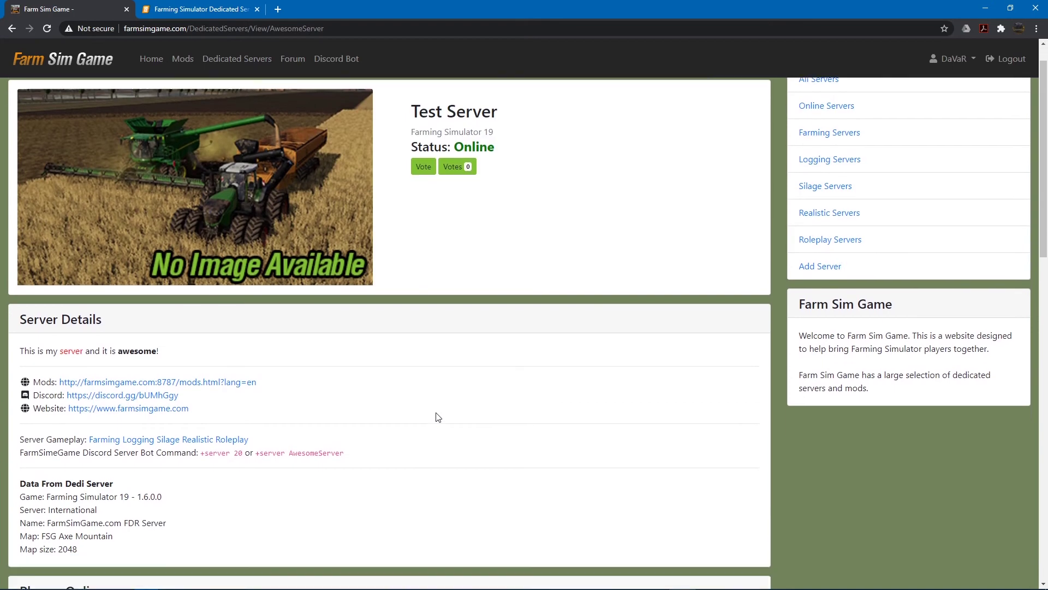
pyautogui.scroll(3, 440, 389)
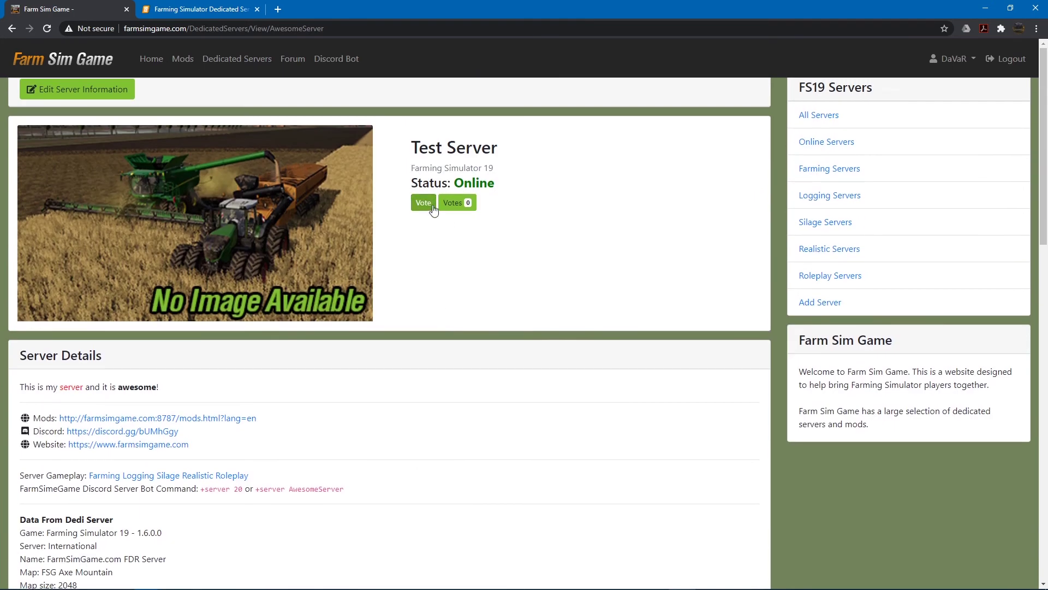
pyautogui.scroll(-2, 484, 295)
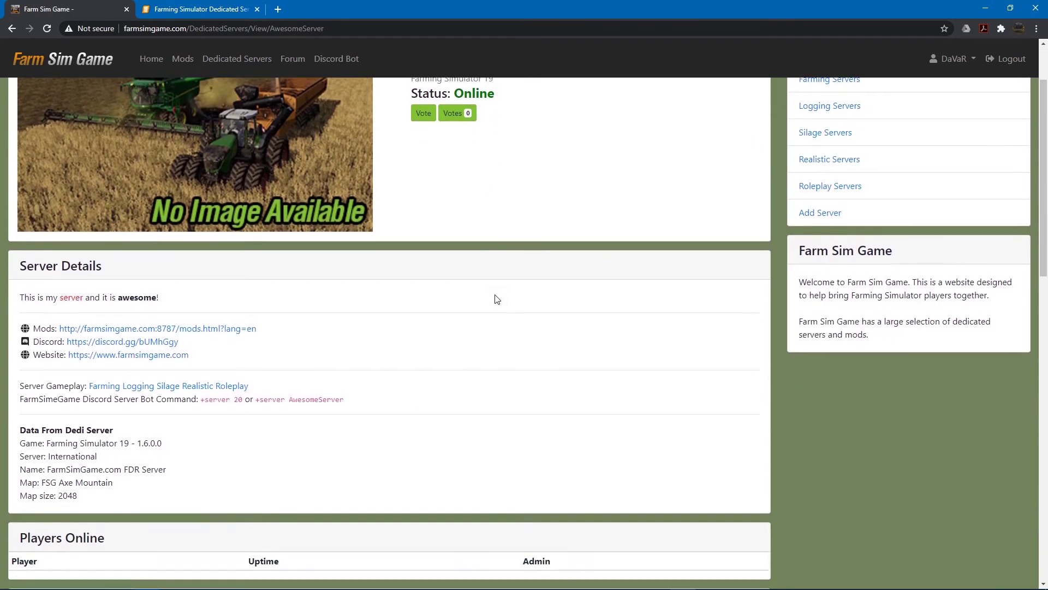
pyautogui.scroll(2, 486, 257)
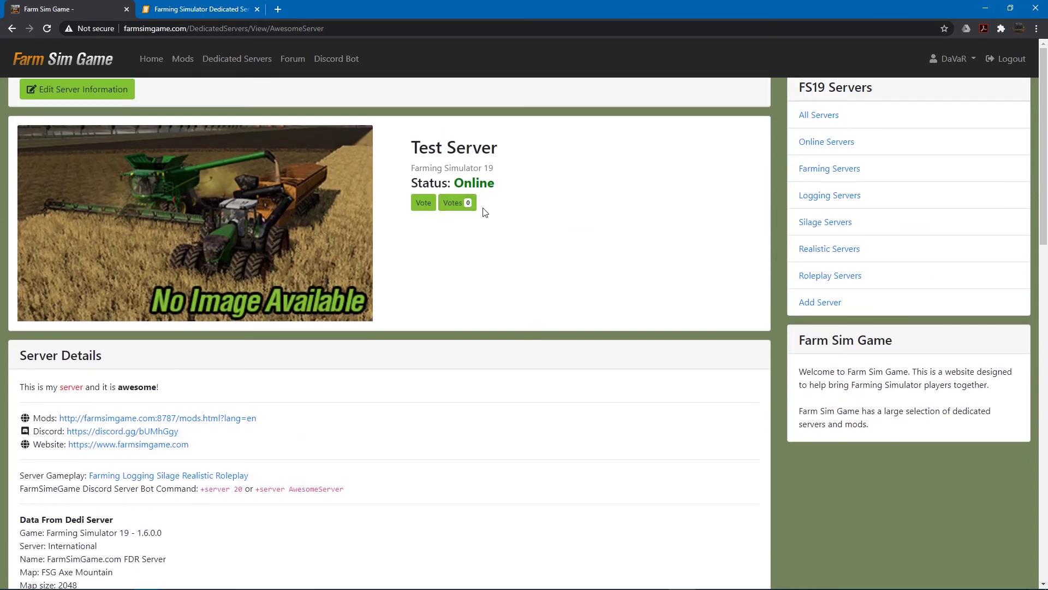
pyautogui.scroll(-4, 472, 276)
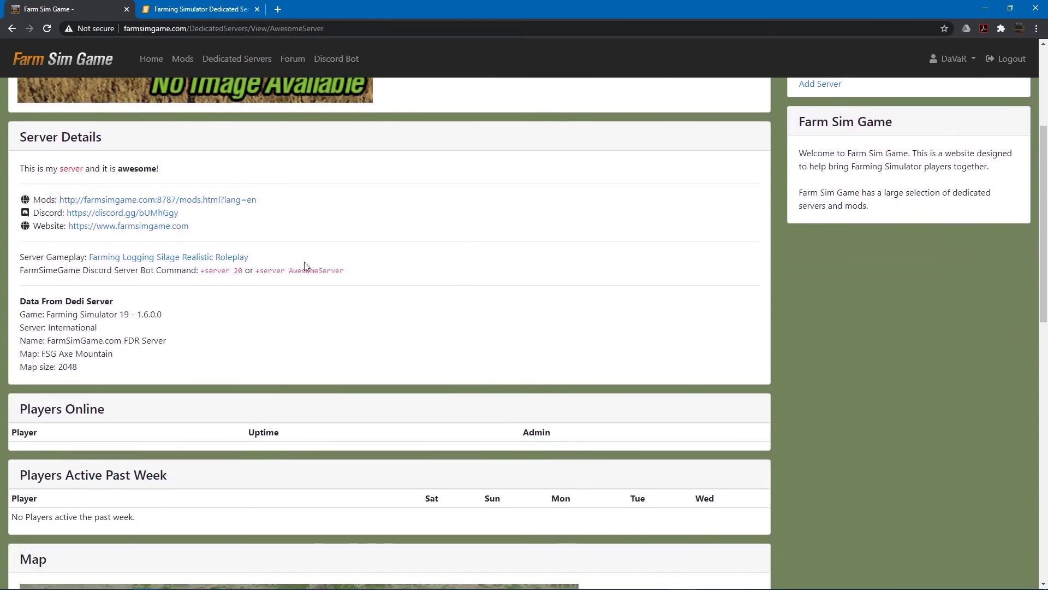
pyautogui.doubleClick(68, 169)
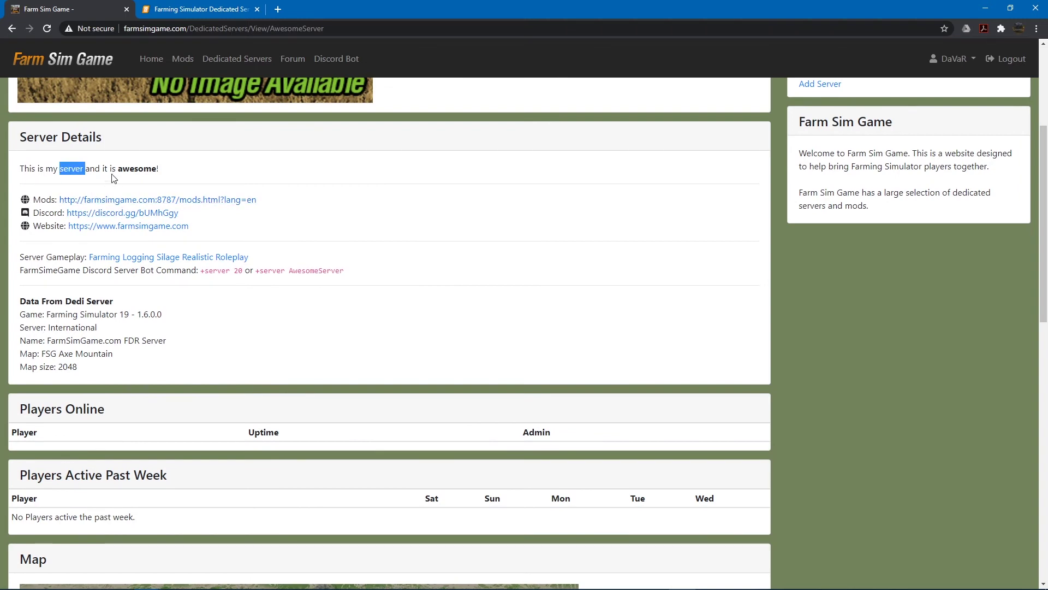
pyautogui.doubleClick(136, 169)
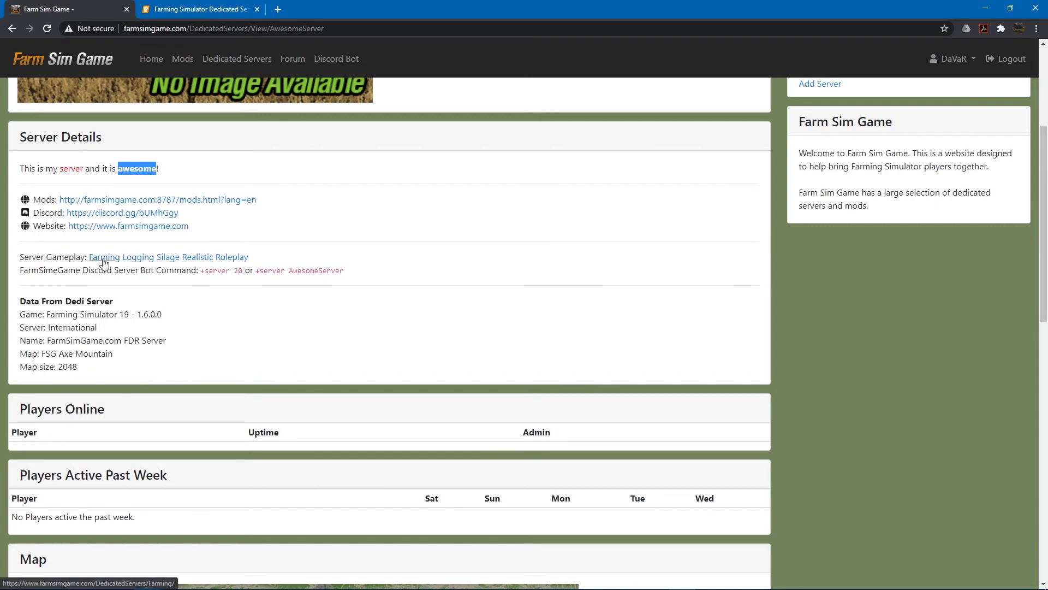
pyautogui.scroll(-1, 252, 289)
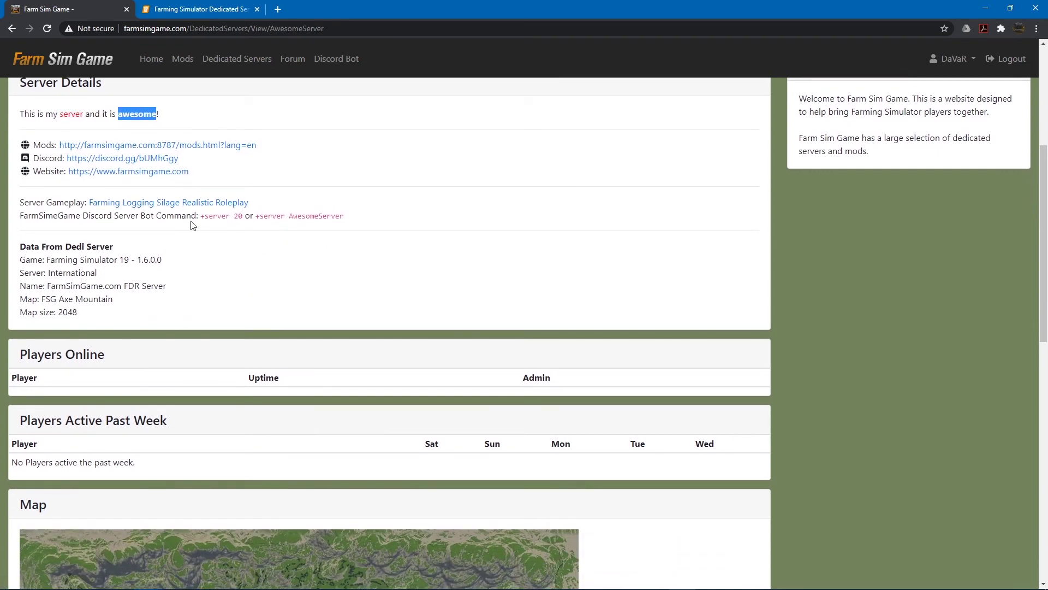
pyautogui.moveTo(202, 217); pyautogui.dragTo(245, 217)
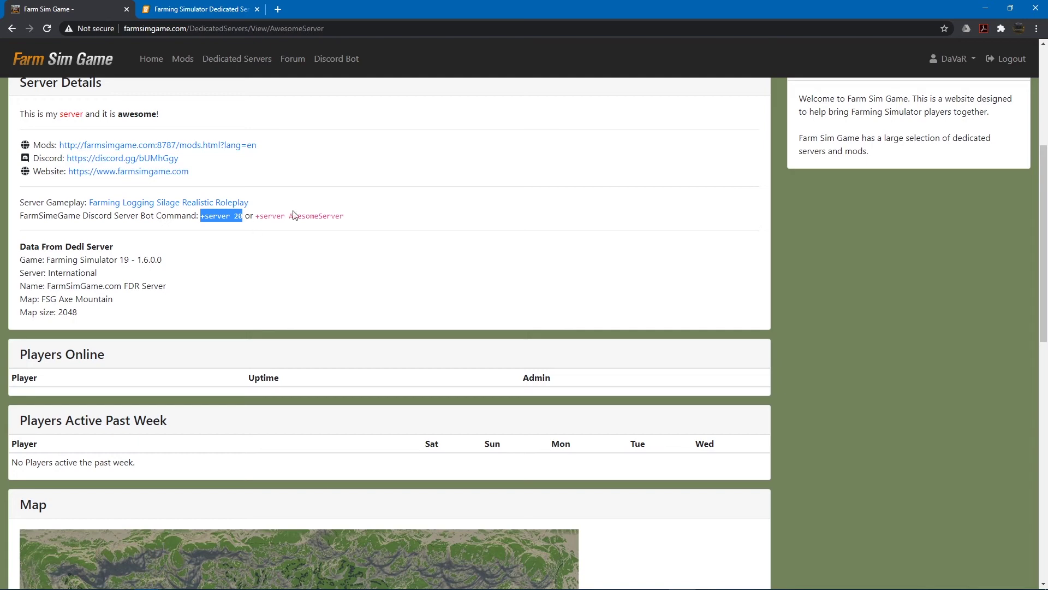
pyautogui.moveTo(343, 216); pyautogui.dragTo(265, 218)
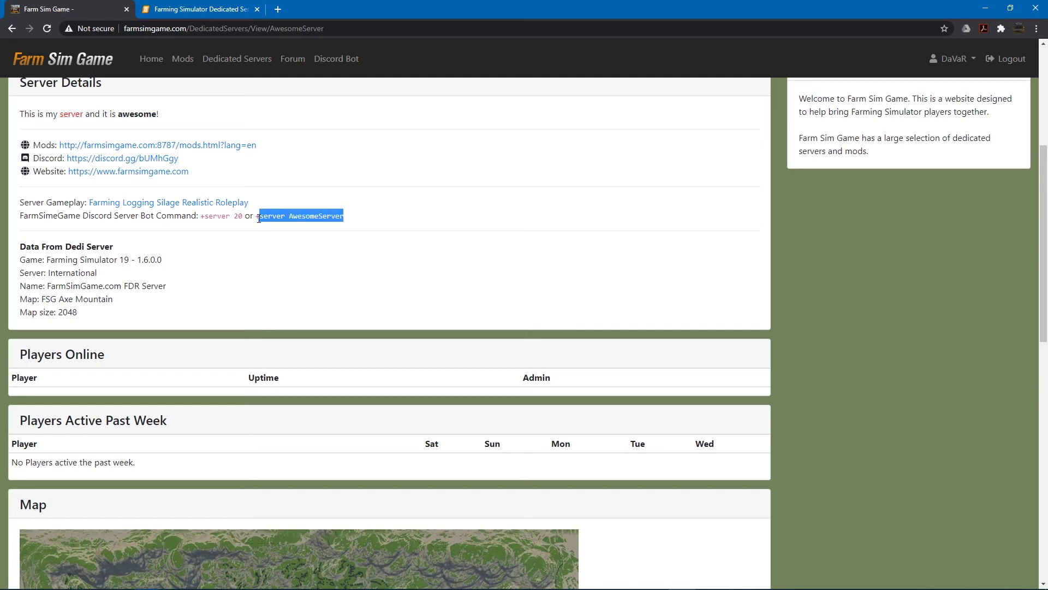
pyautogui.doubleClick(322, 217)
pyautogui.doubleClick(322, 29)
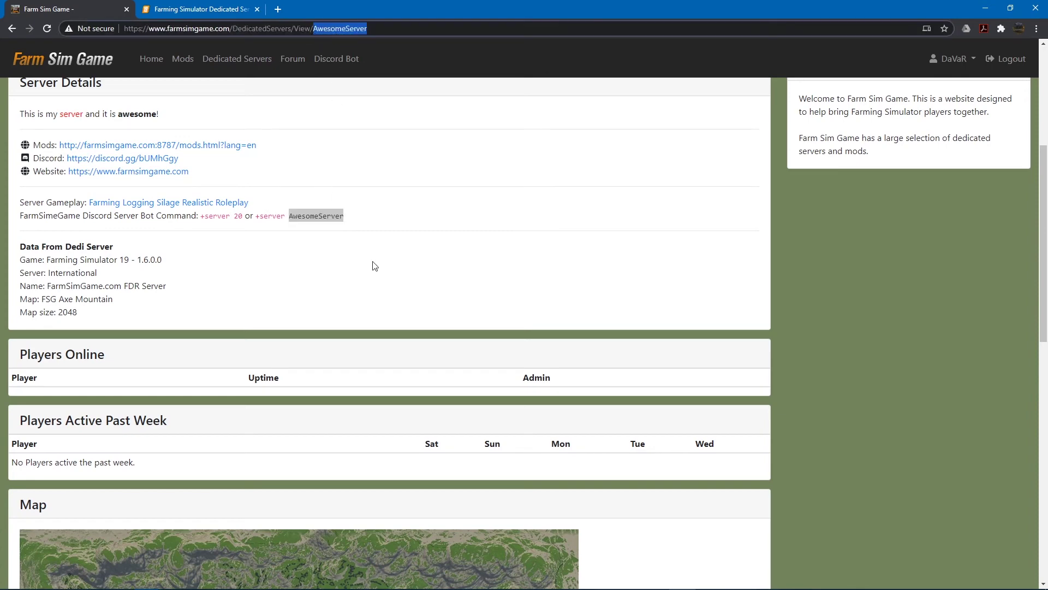
# Step: Scroll down to the Test Server's comment box and back up without posting a comment
pyautogui.scroll(-1, 588, 275)
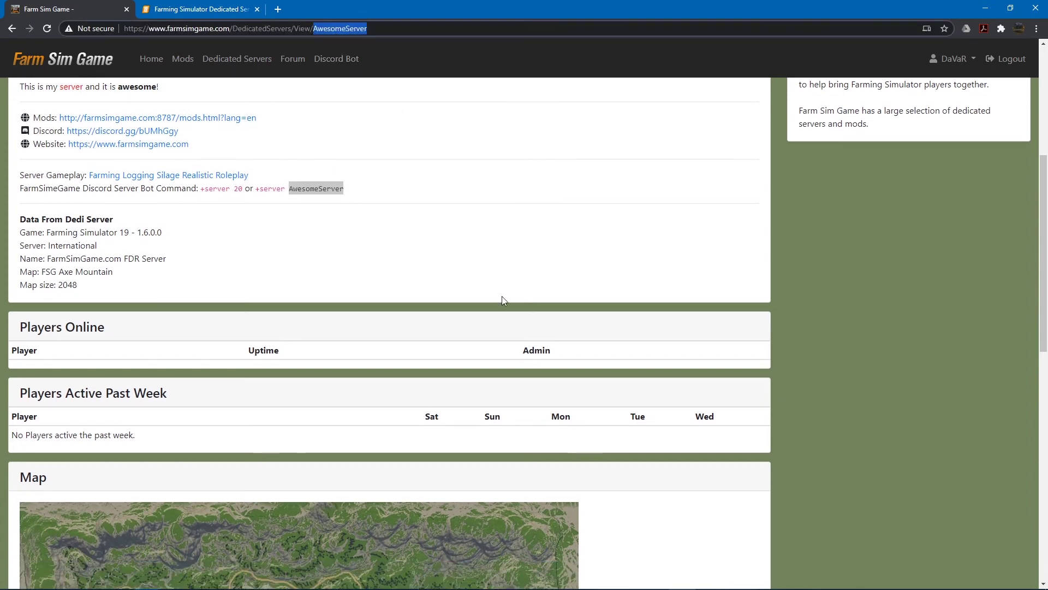
pyautogui.scroll(-2, 279, 295)
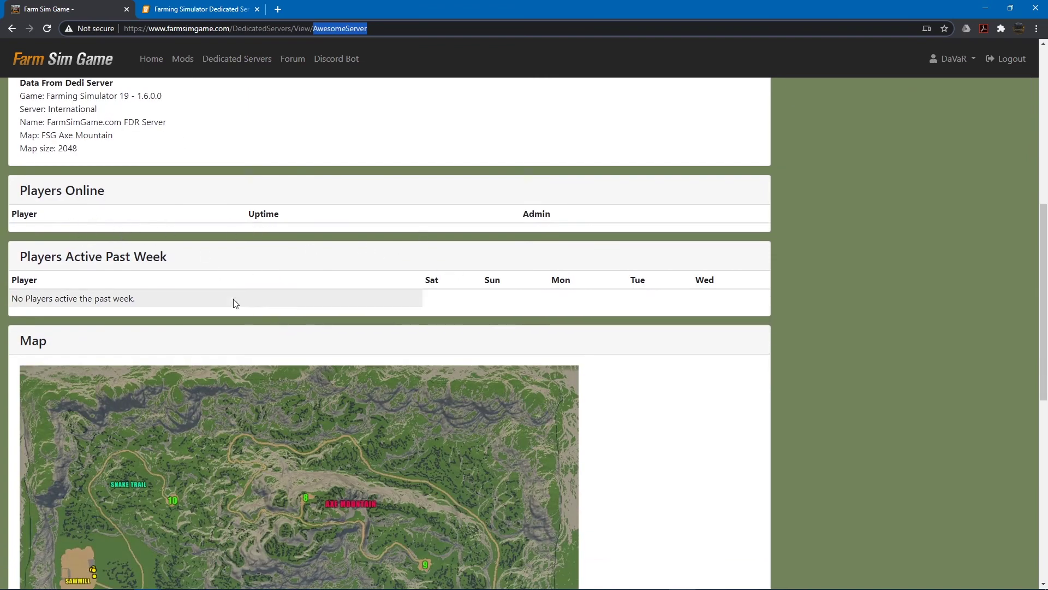
pyautogui.scroll(-5, 192, 300)
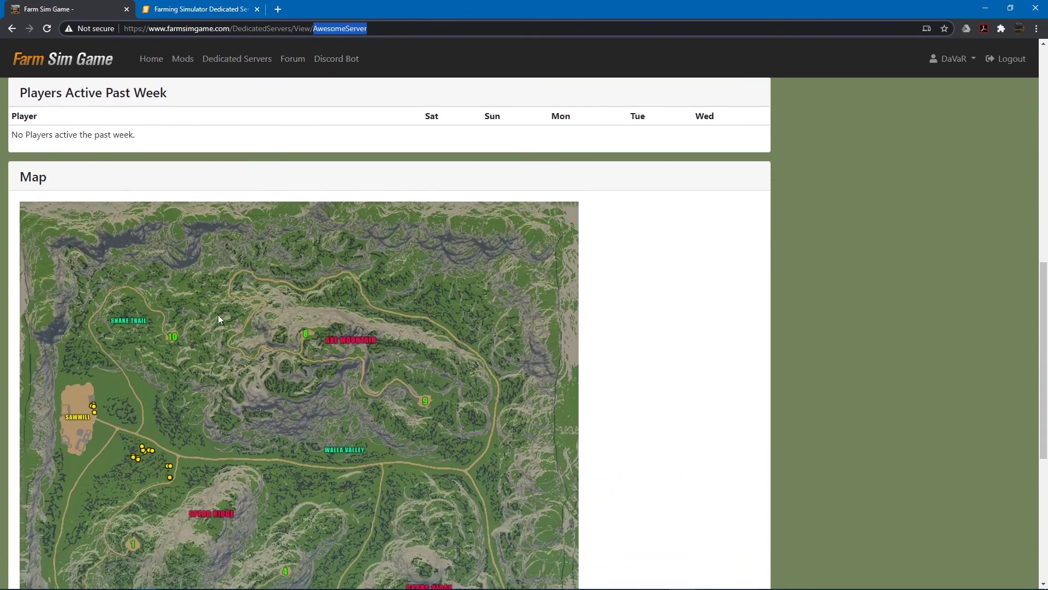
pyautogui.scroll(-2, 302, 322)
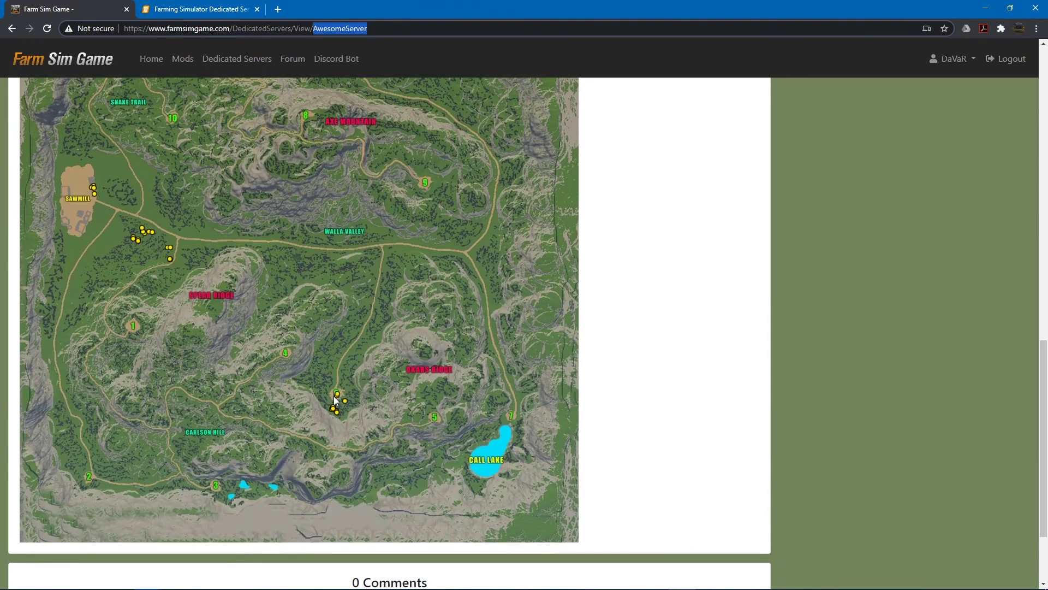
pyautogui.scroll(-3, 317, 315)
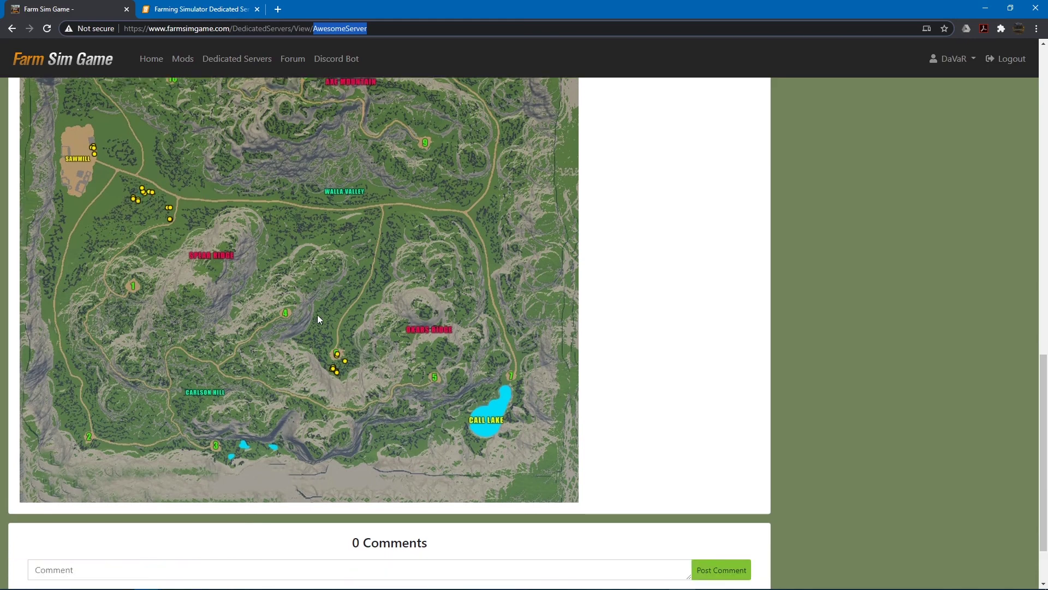
pyautogui.click(299, 491)
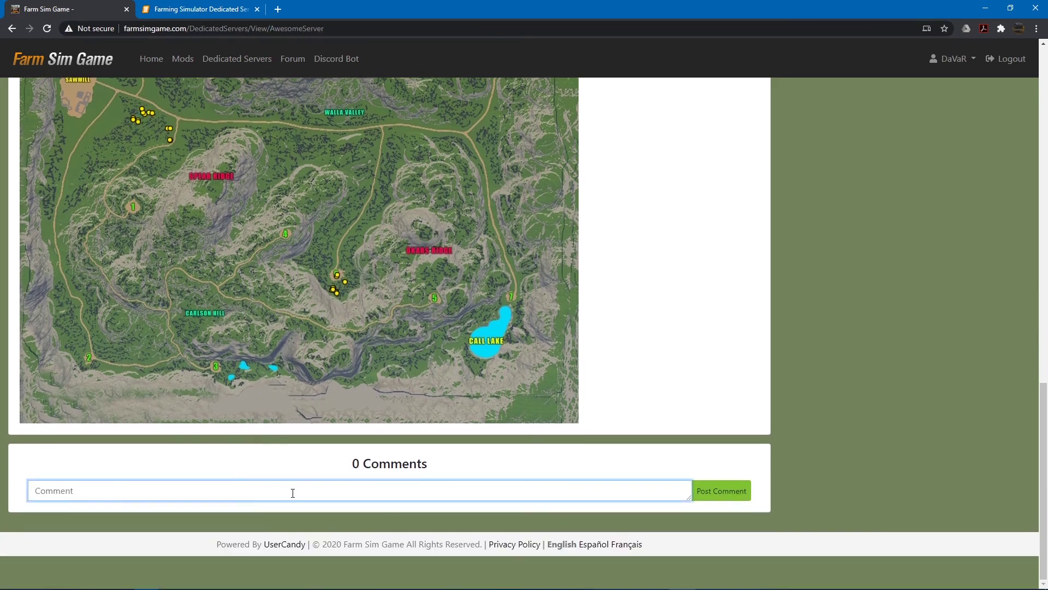
pyautogui.scroll(20, 465, 440)
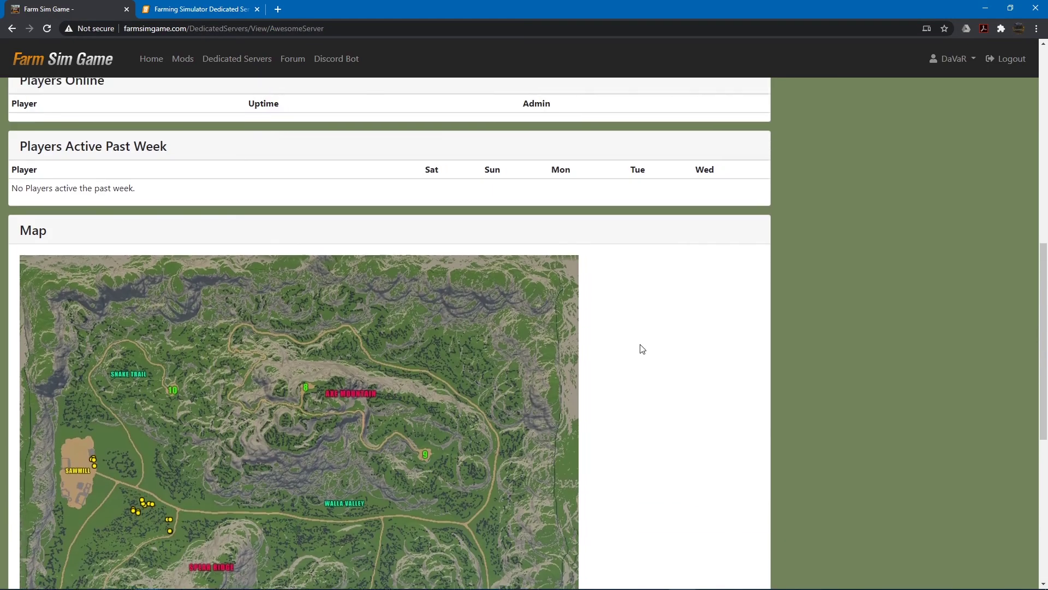
pyautogui.scroll(2, 672, 415)
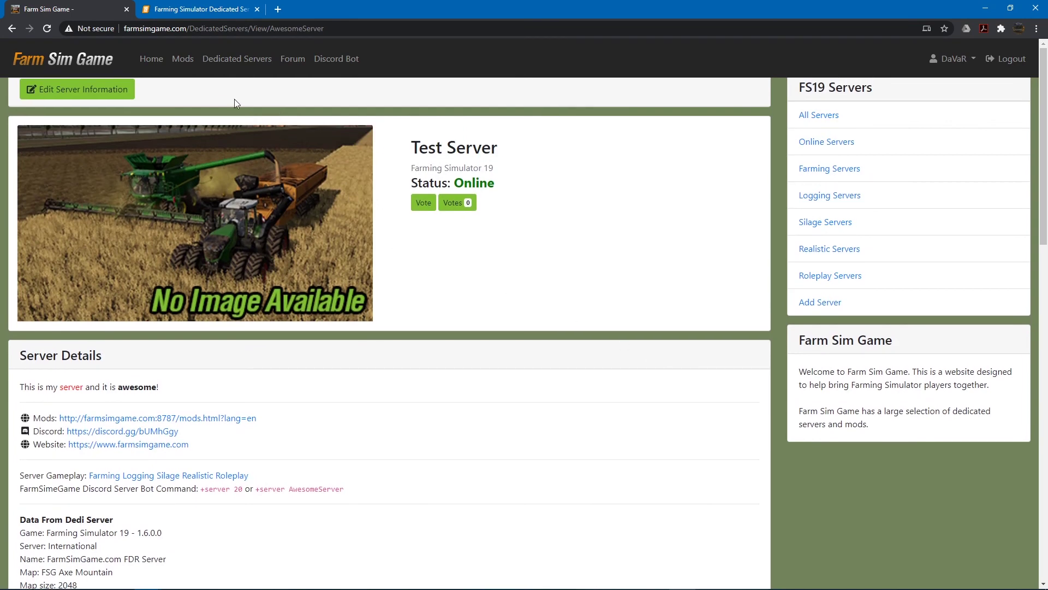
# Step: Open the Dedicated Servers list and select the FarmSimGame.com FDR Server
pyautogui.click(239, 60)
pyautogui.scroll(-1, 457, 317)
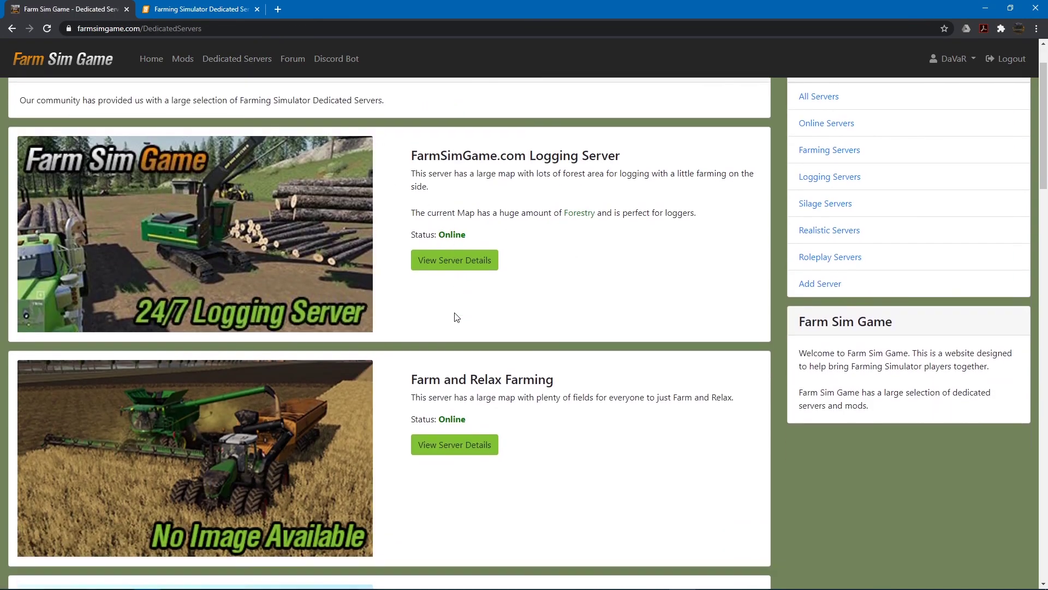
pyautogui.scroll(-13, 456, 317)
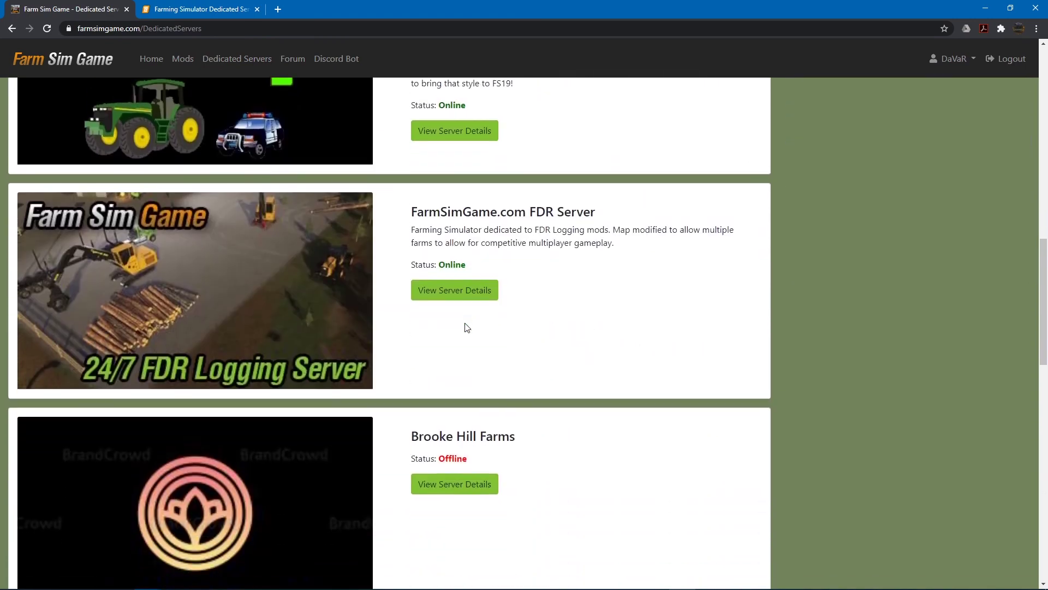
pyautogui.scroll(-3, 467, 327)
pyautogui.scroll(3, 464, 328)
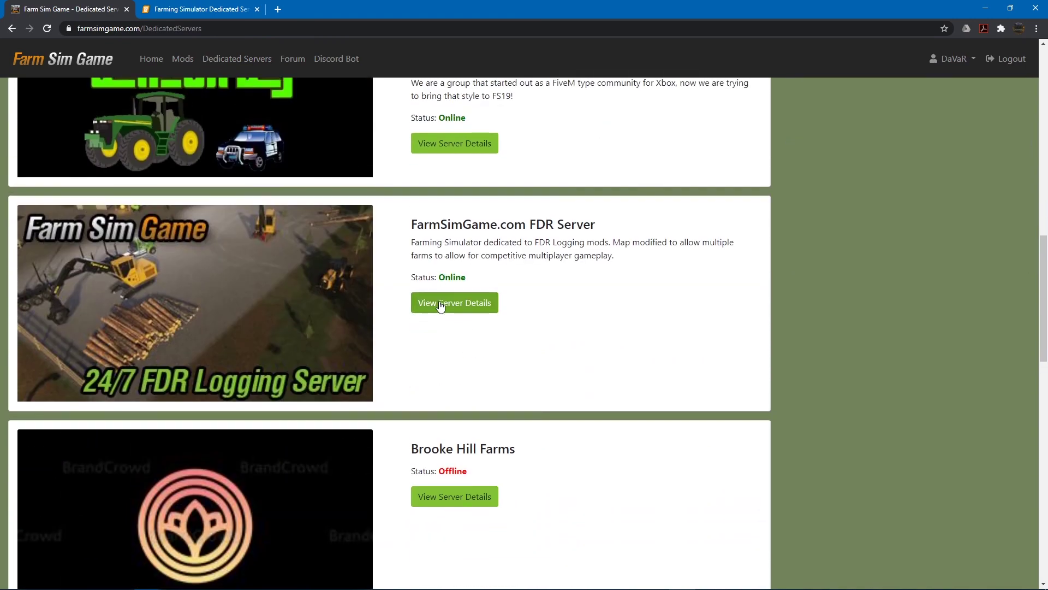
pyautogui.click(441, 305)
# Step: Review the FDR Server page: Online, 1 vote, and one comment recommending it for FDR and Logging
pyautogui.scroll(-4, 576, 344)
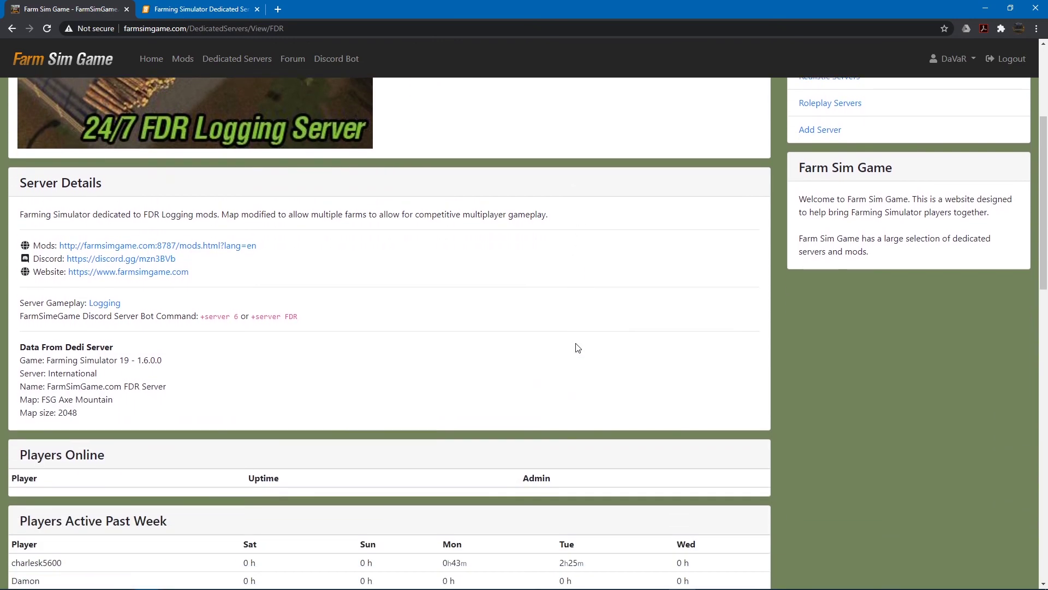
pyautogui.scroll(-3, 577, 346)
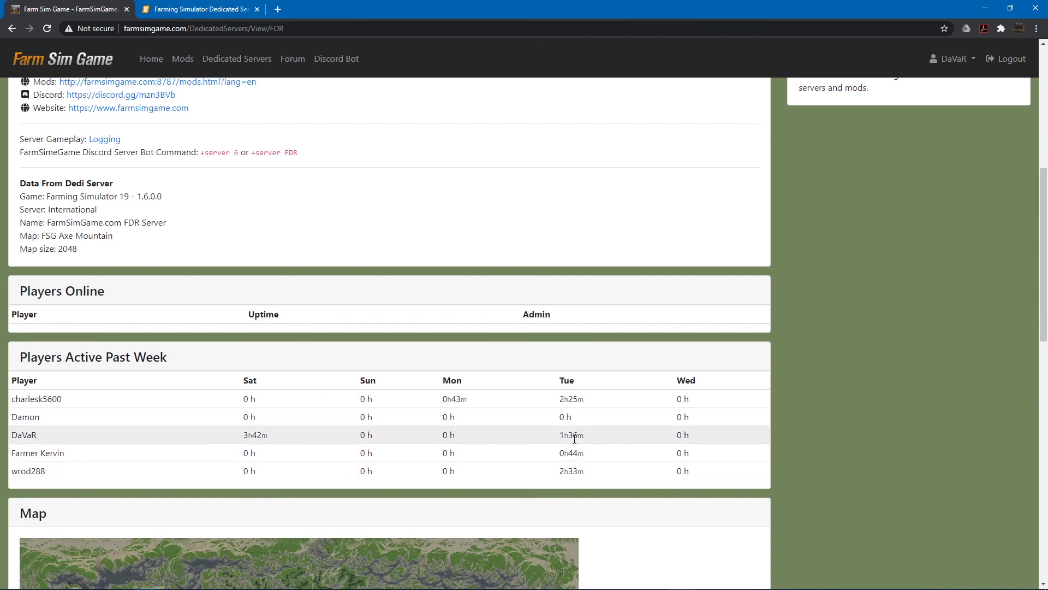
pyautogui.scroll(-7, 376, 428)
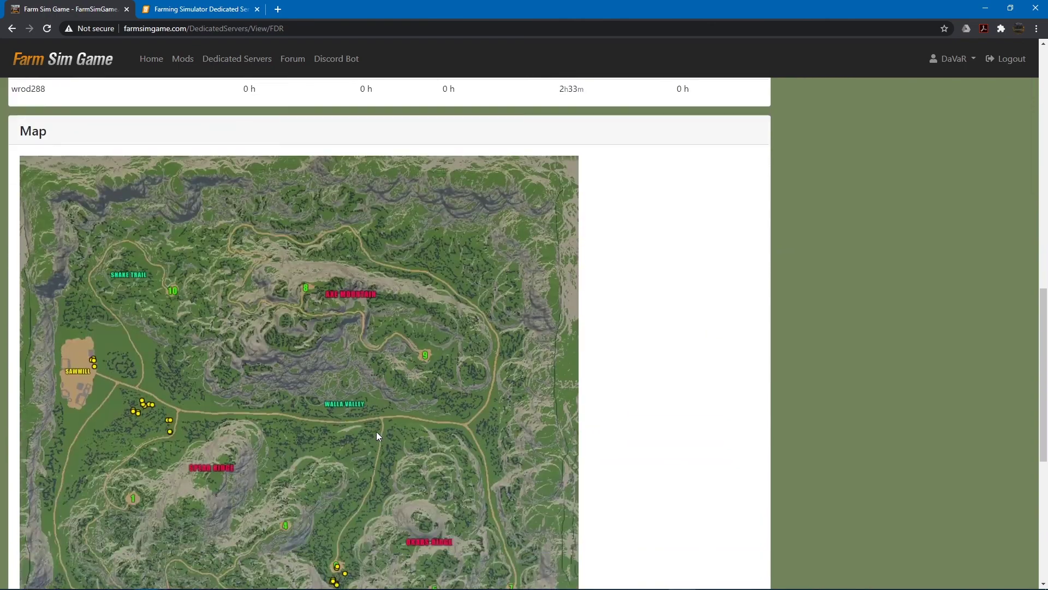
pyautogui.scroll(-5, 375, 432)
pyautogui.scroll(5, 376, 432)
pyautogui.scroll(-6, 375, 431)
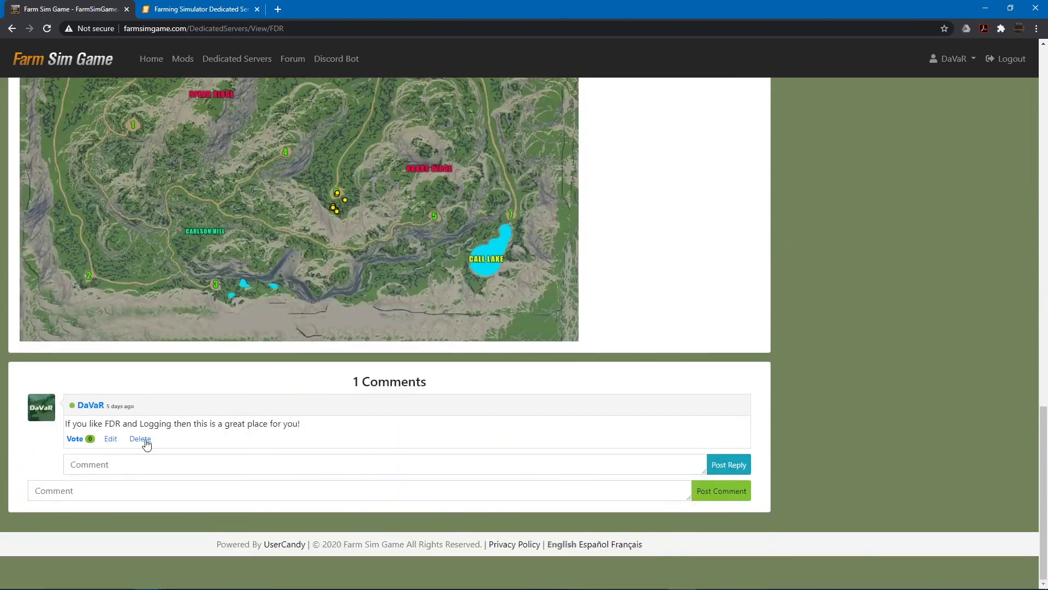
pyautogui.scroll(20, 355, 372)
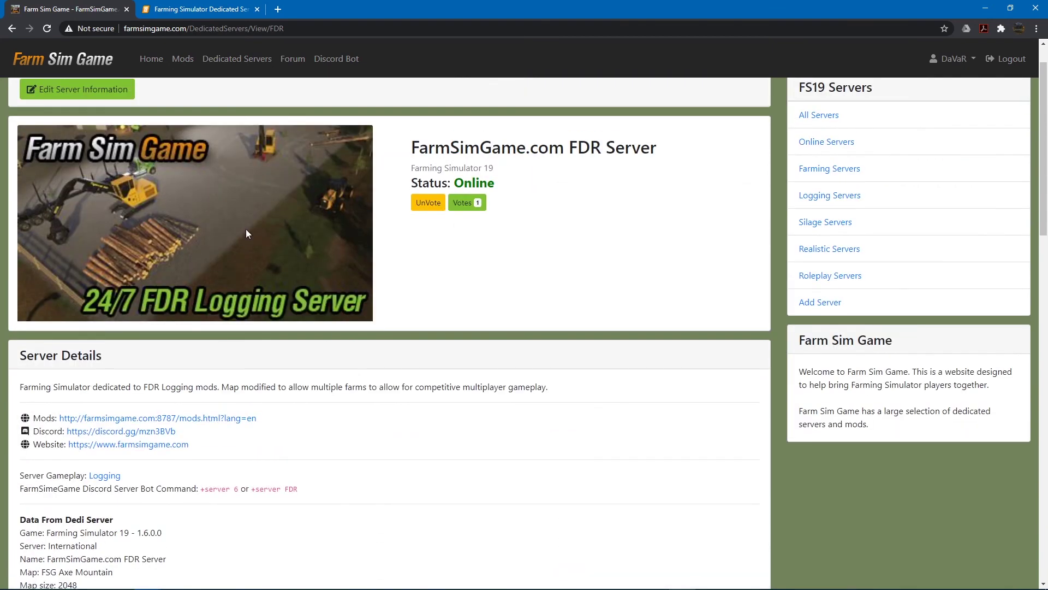
pyautogui.scroll(1, 268, 218)
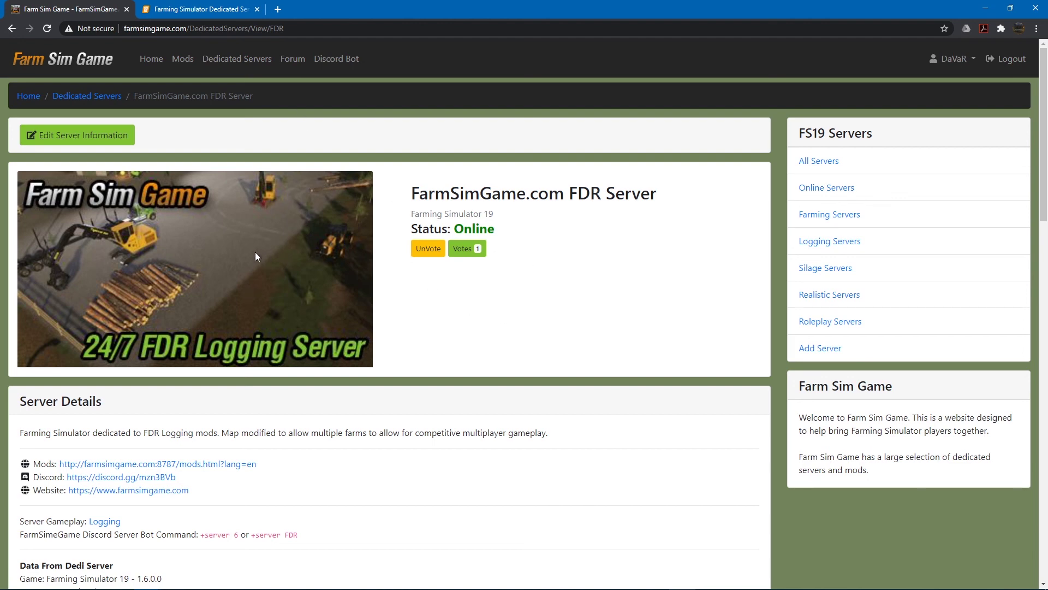
# Step: Go to the Home page, scroll down to Join With Us, then back to the top
pyautogui.click(150, 59)
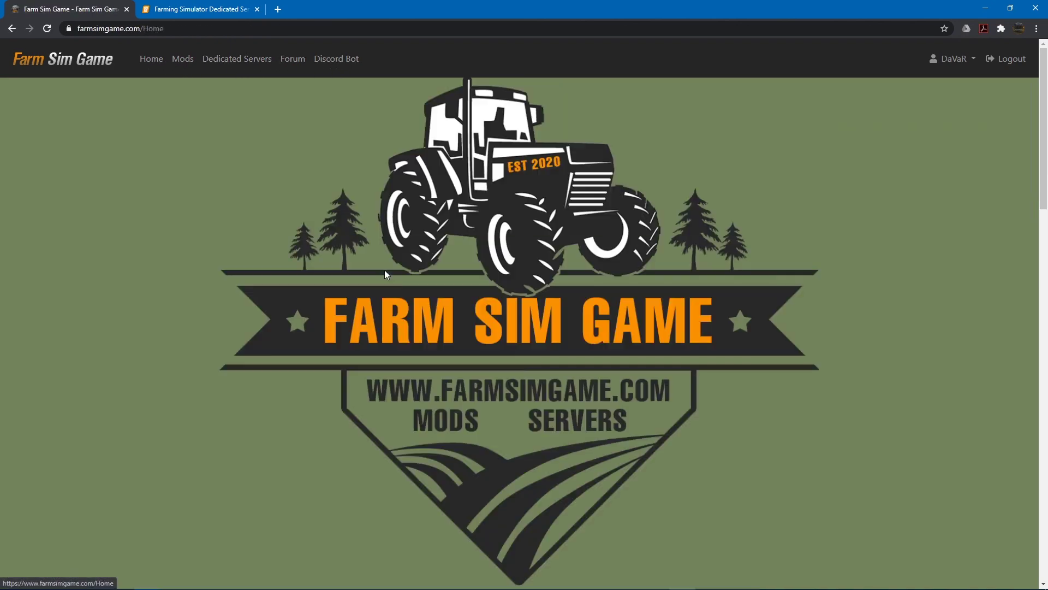
pyautogui.scroll(-15, 414, 323)
pyautogui.scroll(-3, 416, 328)
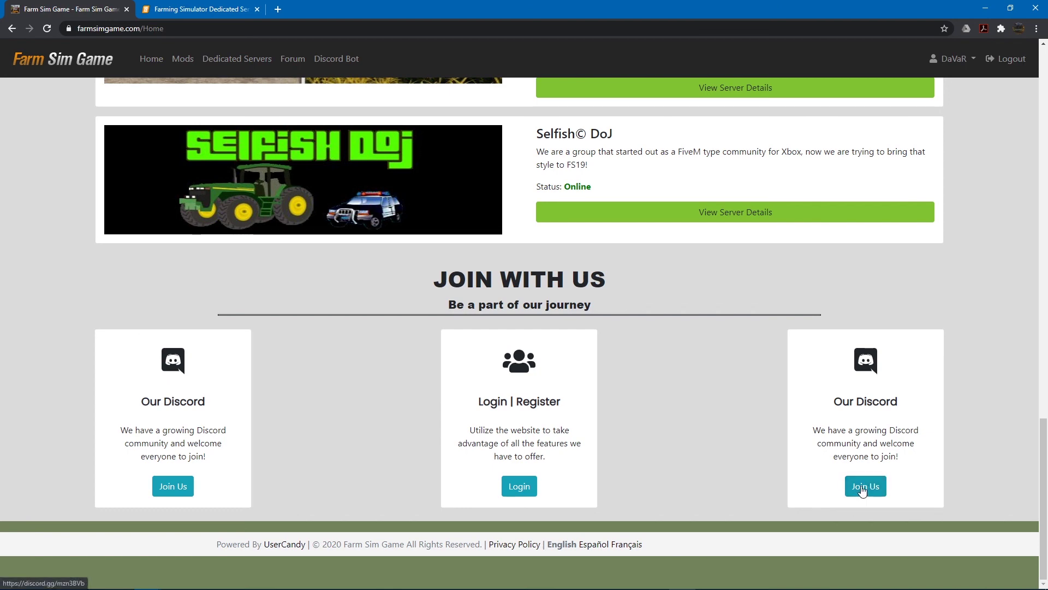
pyautogui.scroll(3, 676, 413)
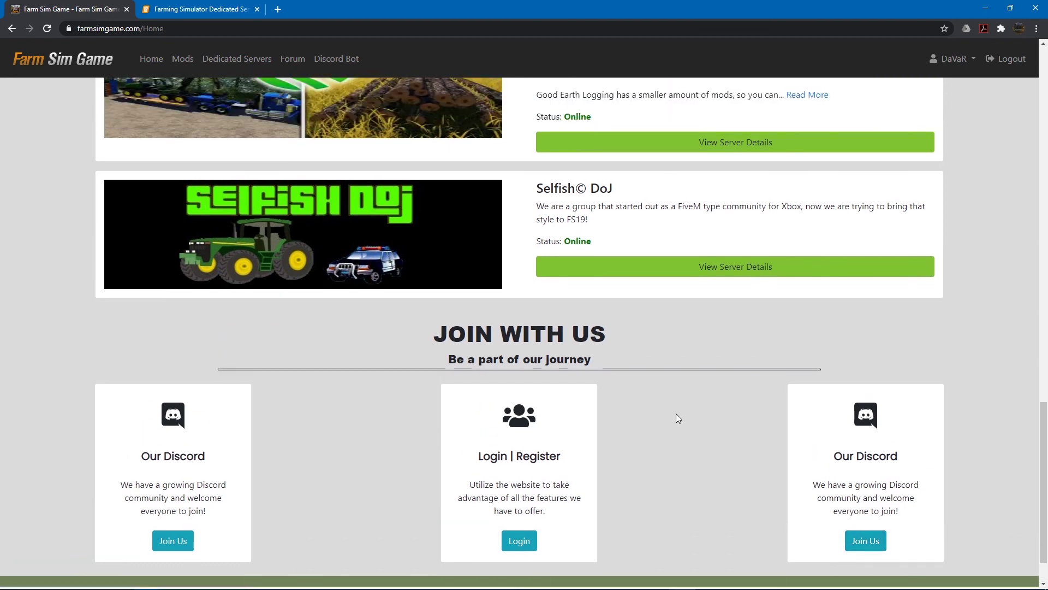
pyautogui.scroll(9, 679, 417)
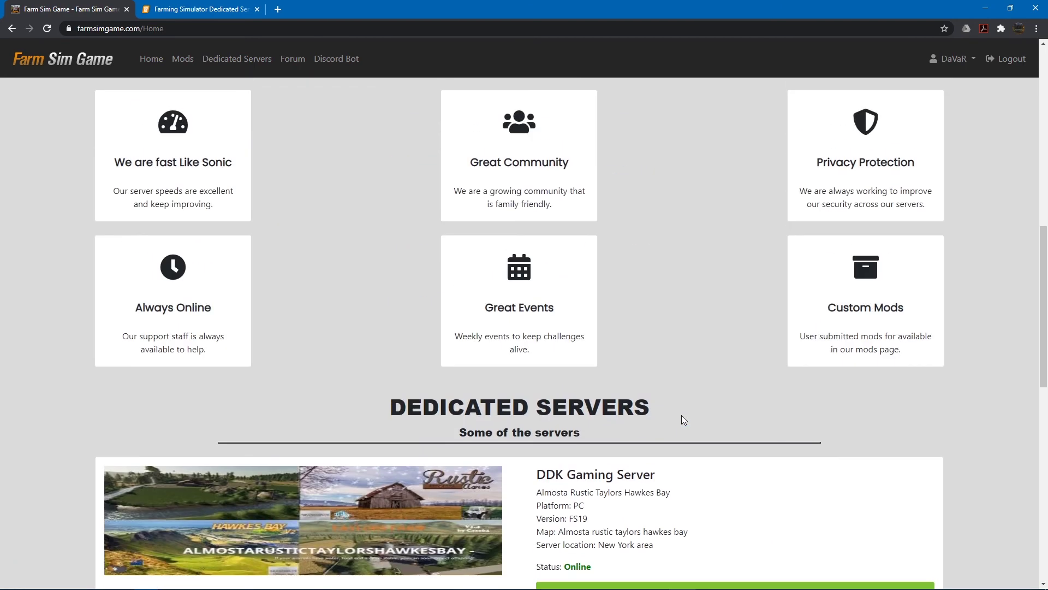
pyautogui.scroll(3, 683, 419)
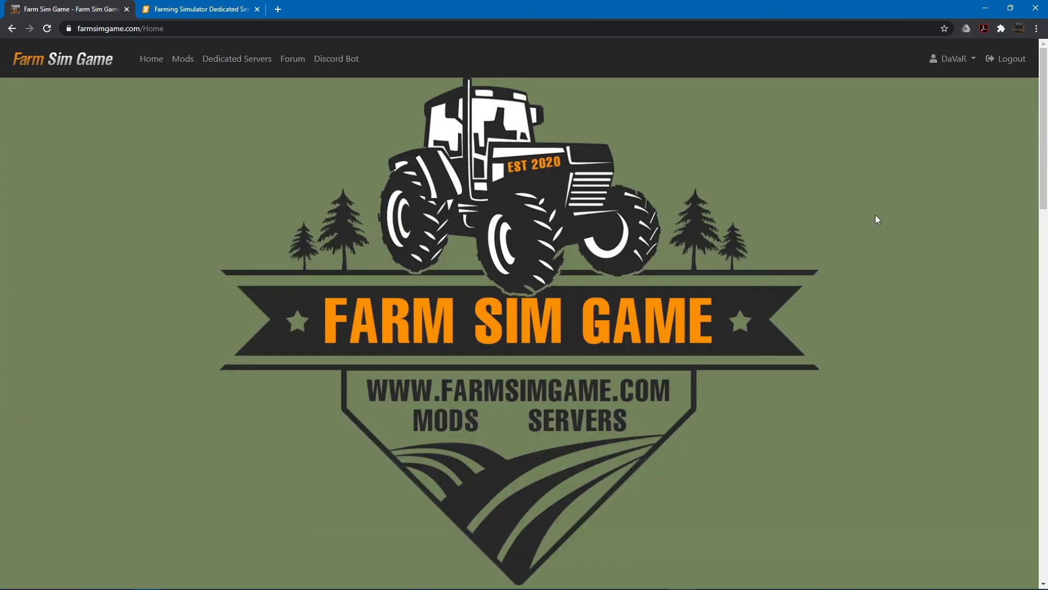